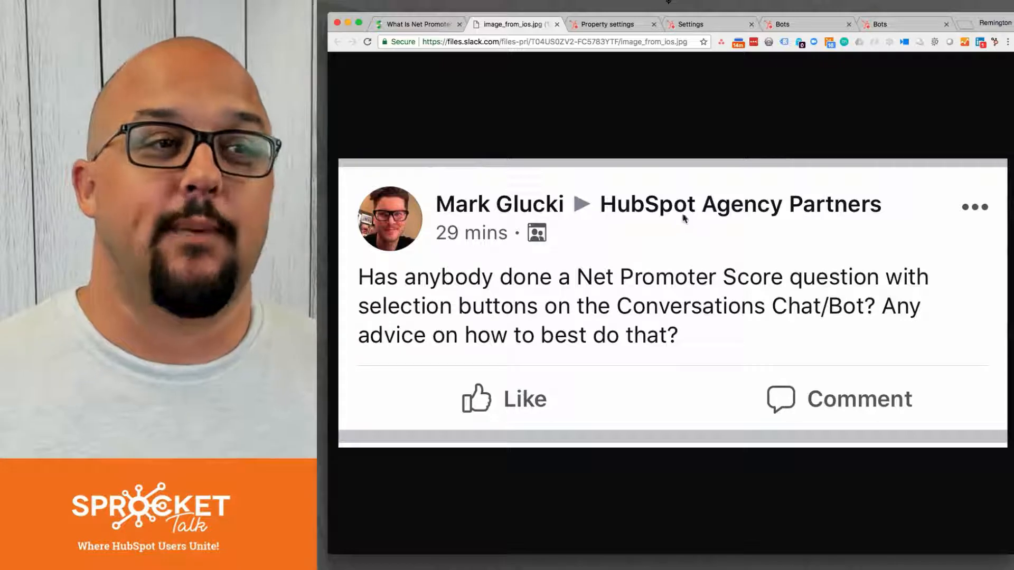
# Review the Net Promoter Score scale on netpromoter.com and the NPS group's answer properties in the HubSpot contact property settings
pyautogui.click(406, 25)
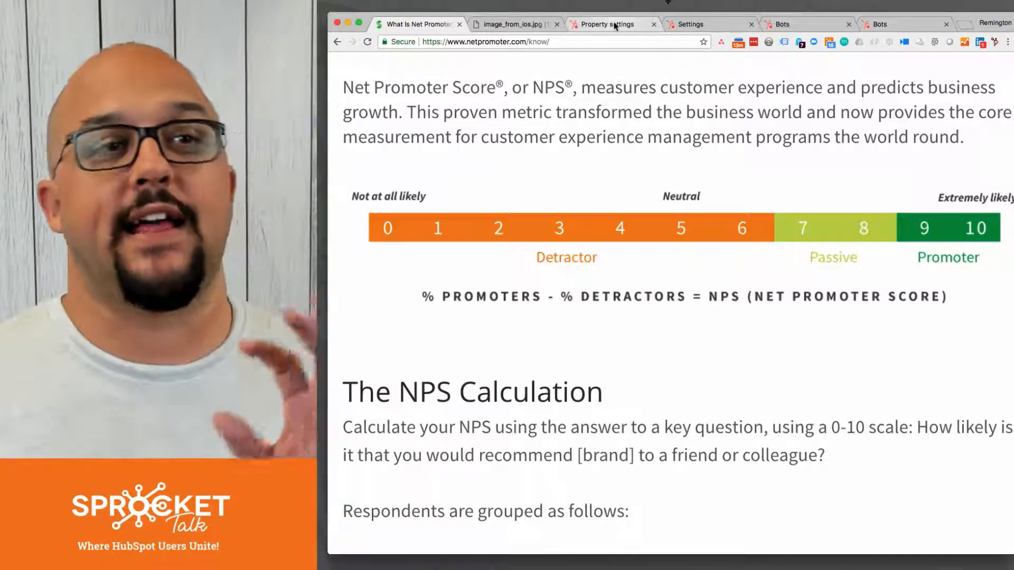
pyautogui.click(615, 25)
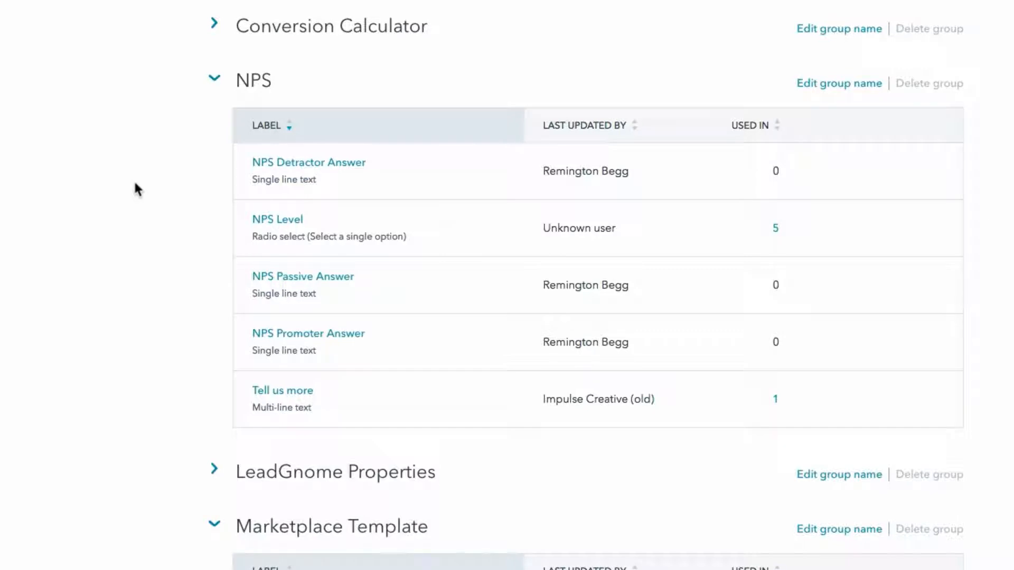
pyautogui.moveTo(260, 163)
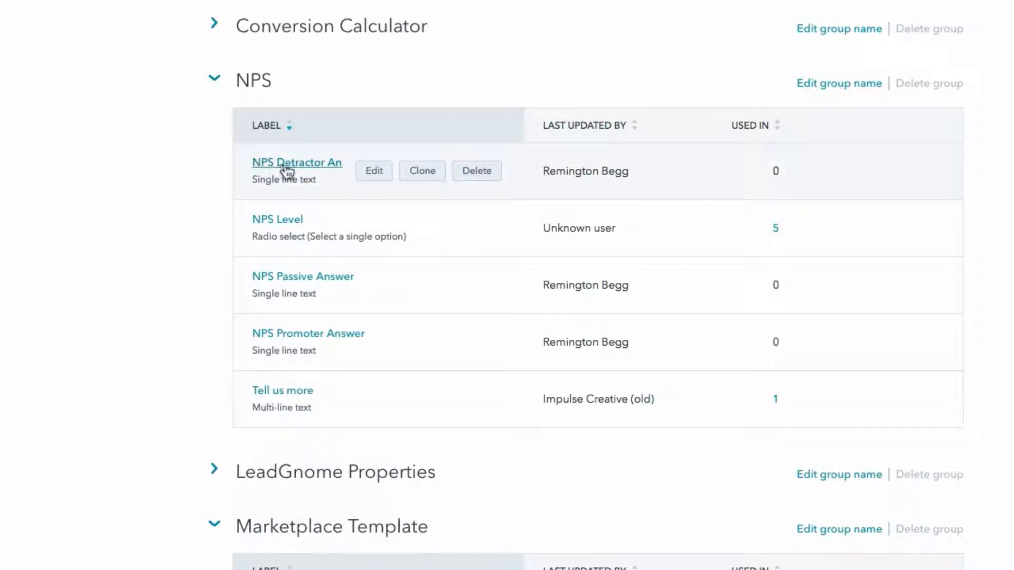
pyautogui.moveTo(269, 289)
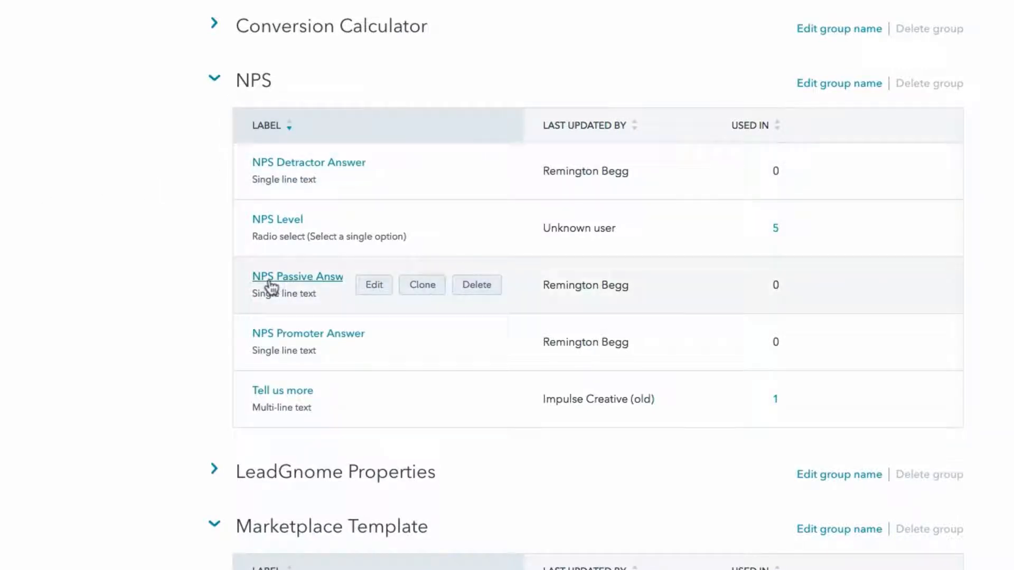
pyautogui.moveTo(274, 342)
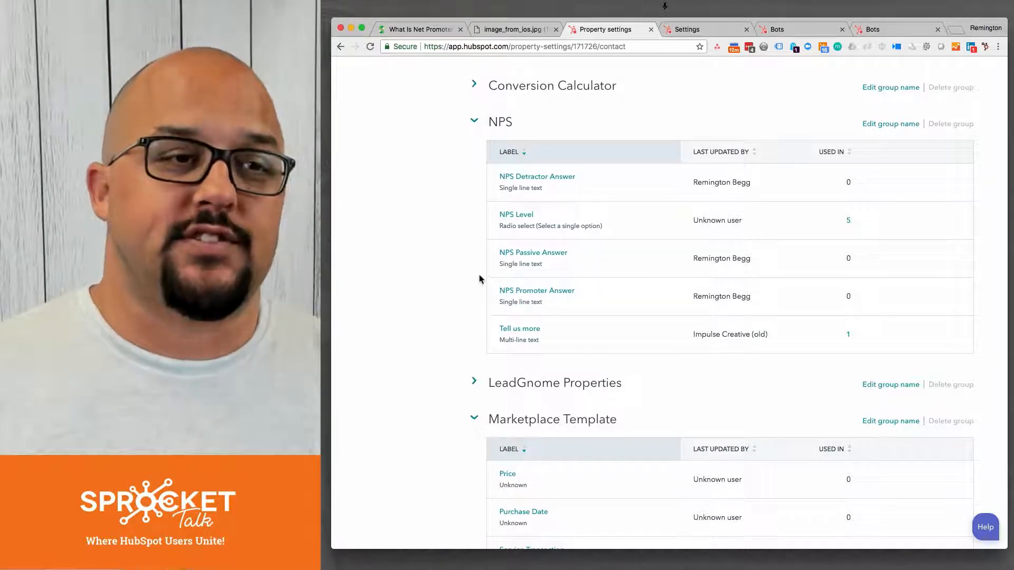
# Examine the NPS Level contact property's group, field type and radio select options, and return to the contact properties
pyautogui.moveTo(492, 222)
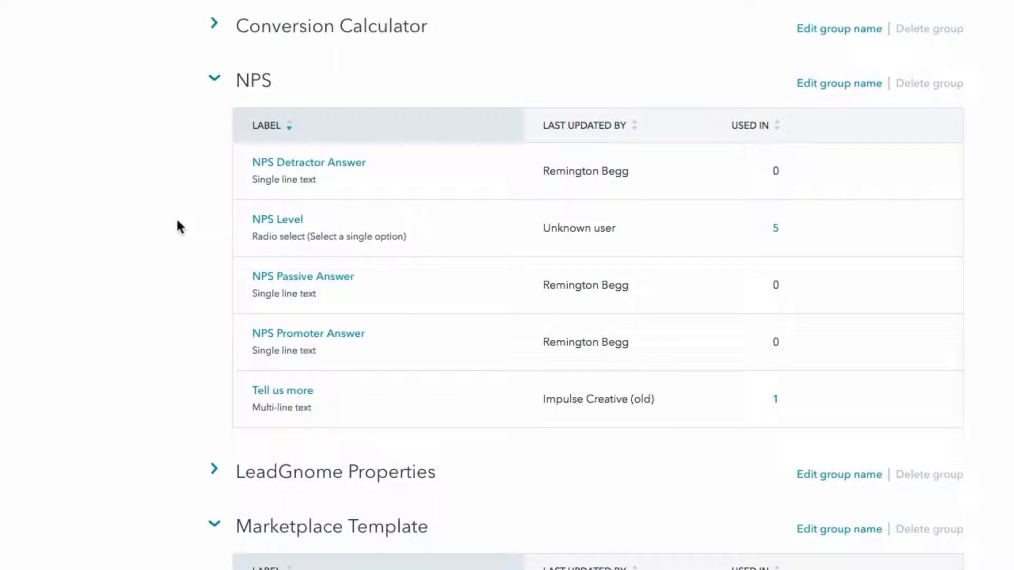
pyautogui.moveTo(276, 227)
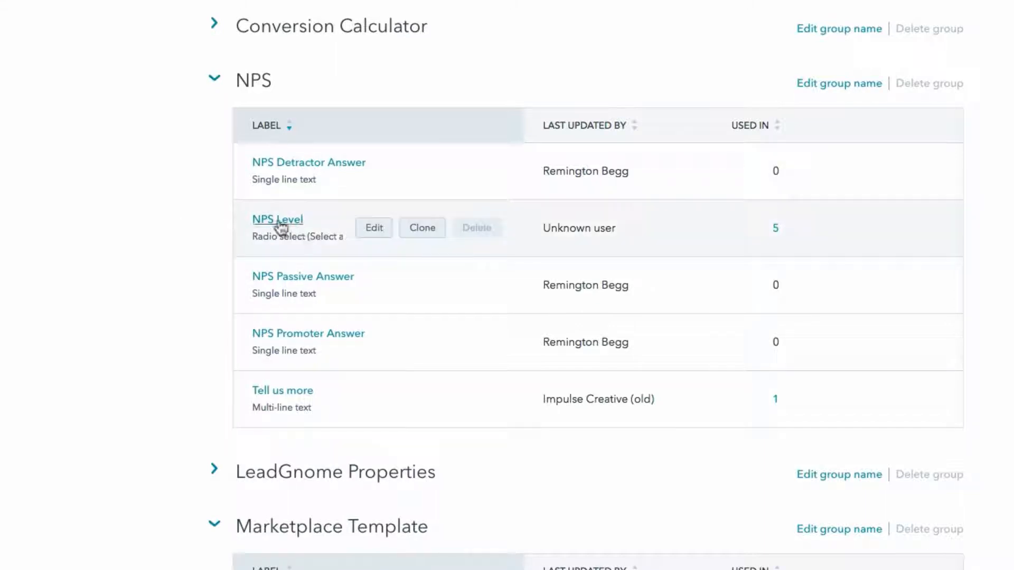
pyautogui.click(371, 235)
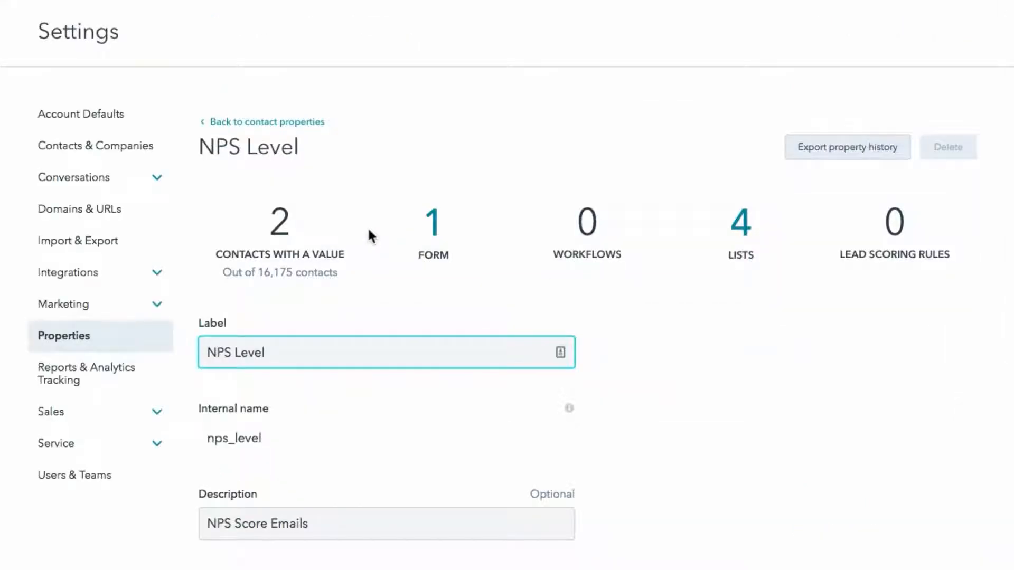
pyautogui.scroll(-14, 626, 373)
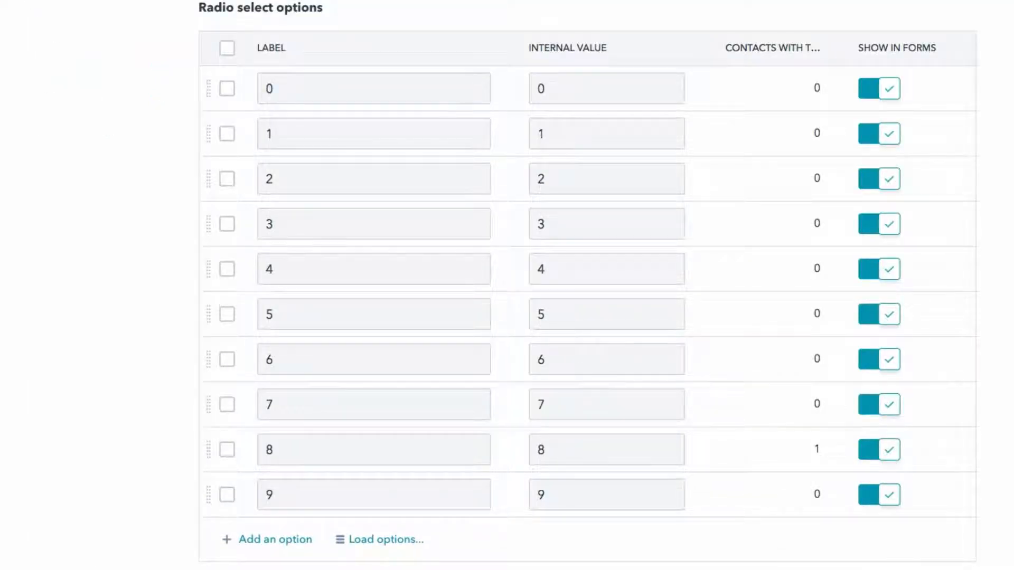
pyautogui.scroll(7, 564, 355)
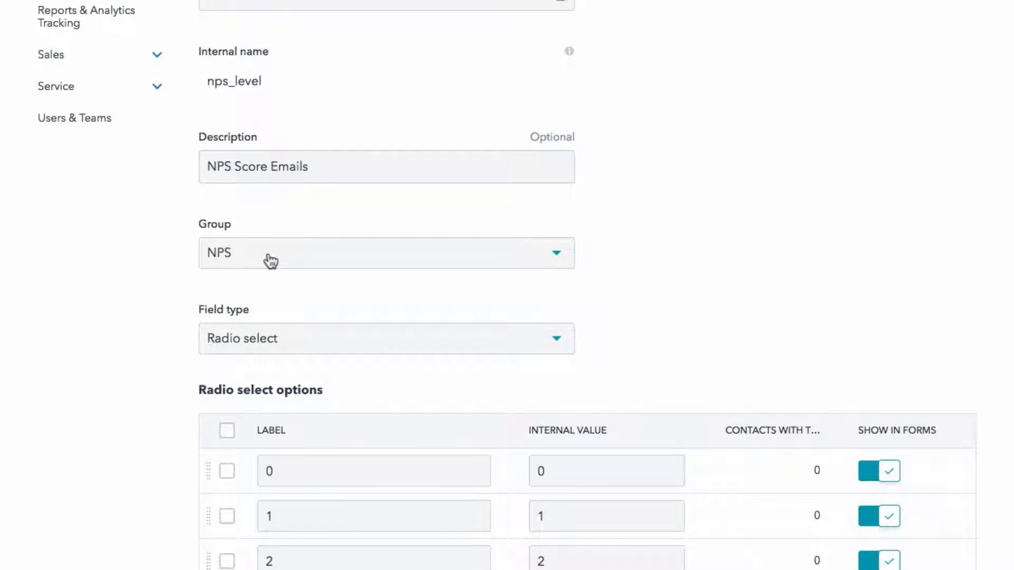
pyautogui.scroll(-5, 690, 322)
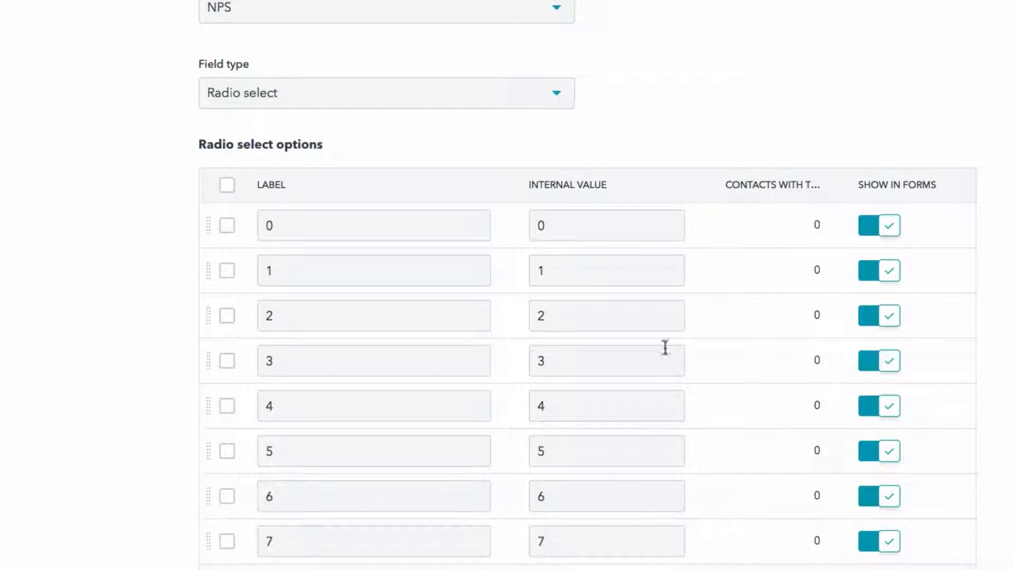
pyautogui.scroll(12, 546, 309)
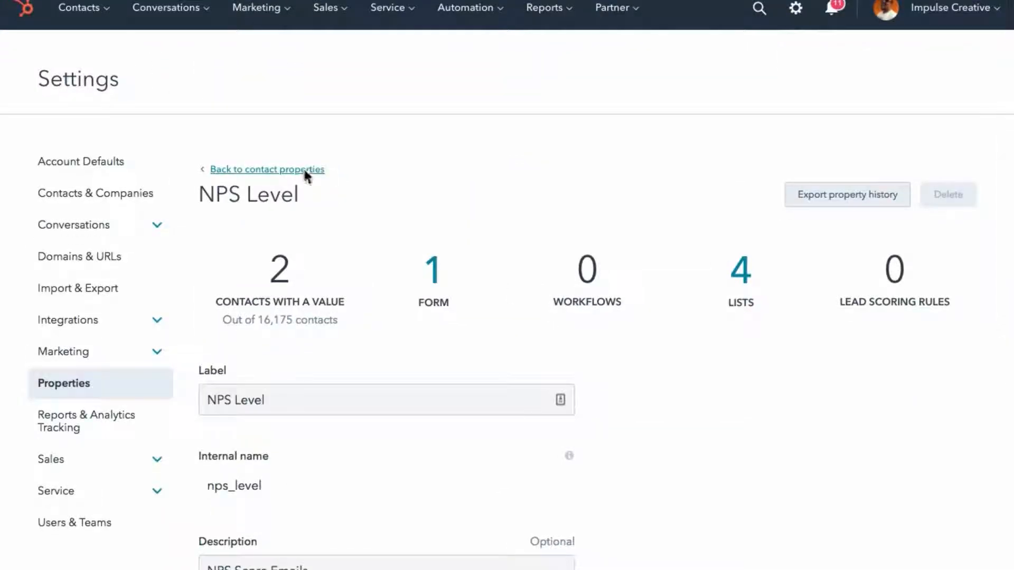
pyautogui.click(305, 172)
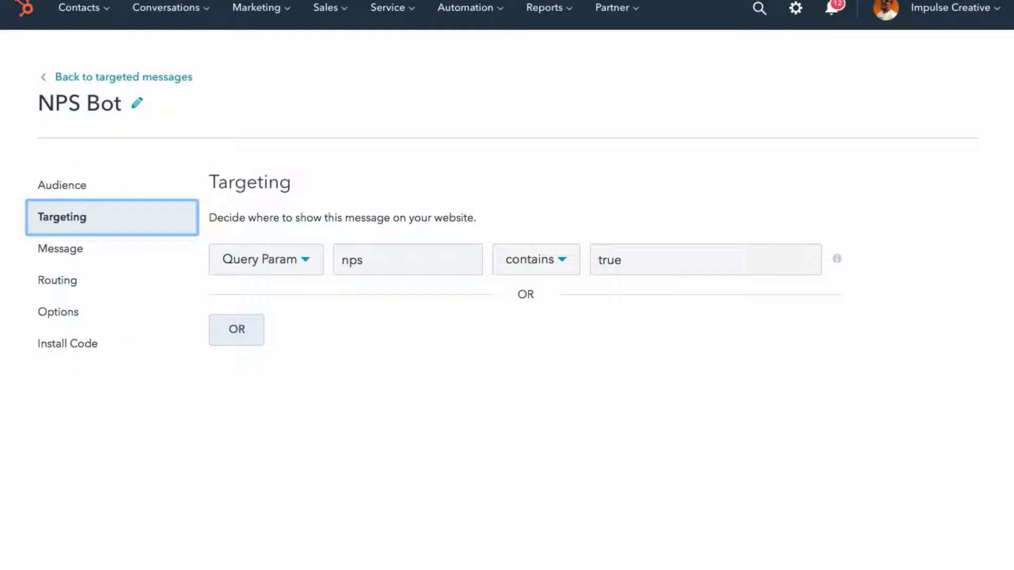
# Open the chat channel's targeted messages for the inbox named Inbox in the Conversations settings
pyautogui.click(286, 53)
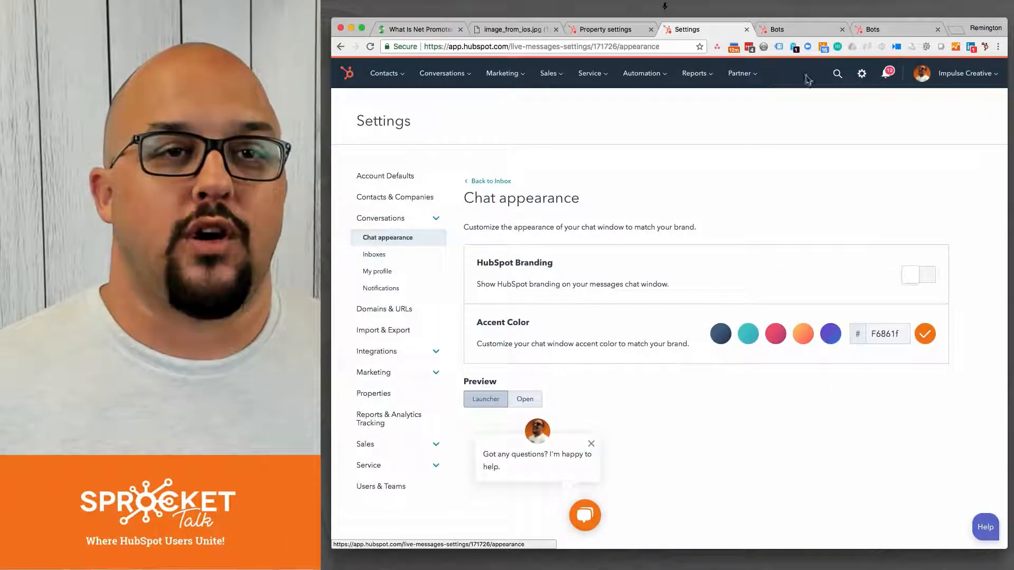
pyautogui.click(862, 75)
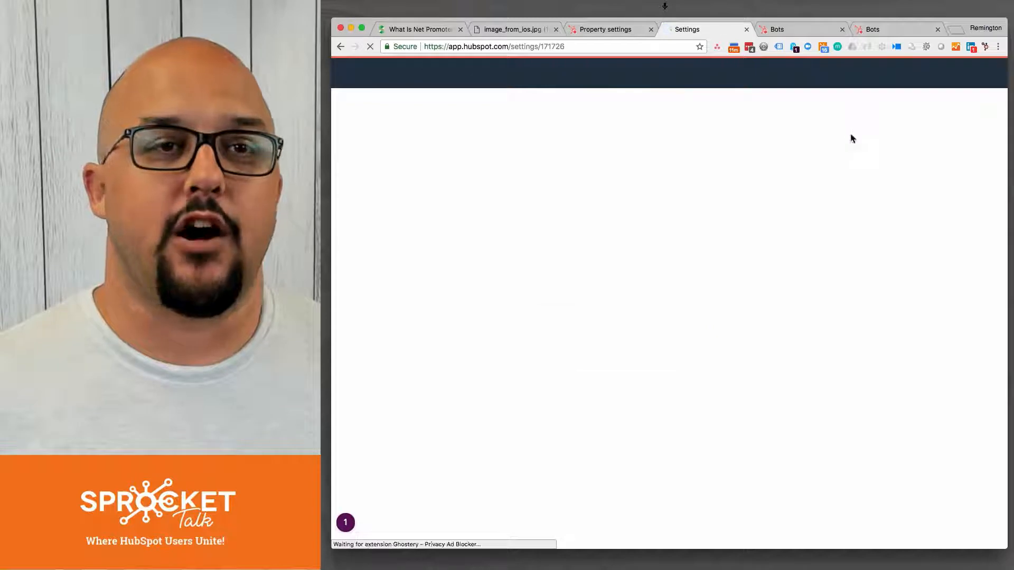
pyautogui.click(437, 221)
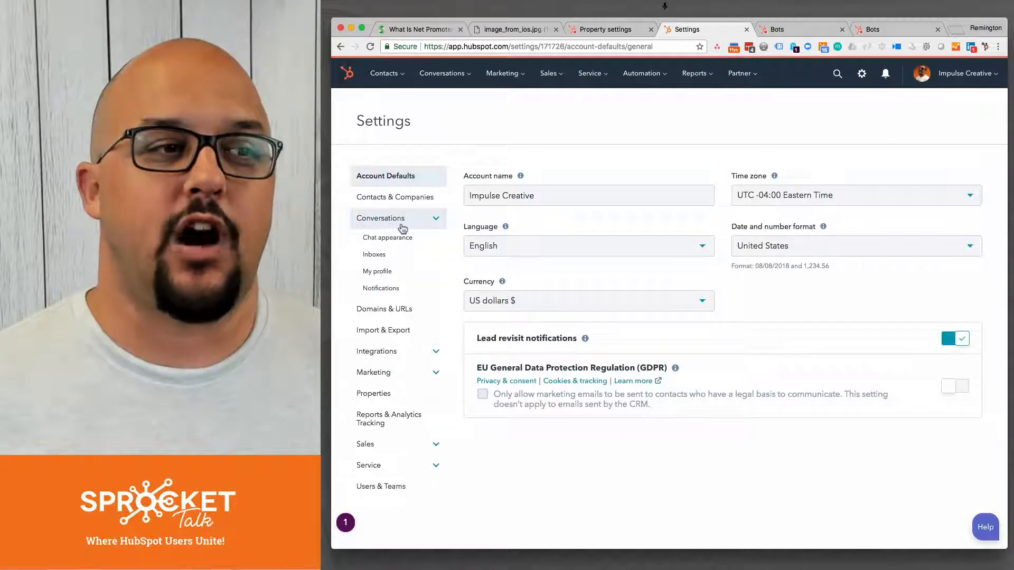
pyautogui.click(374, 255)
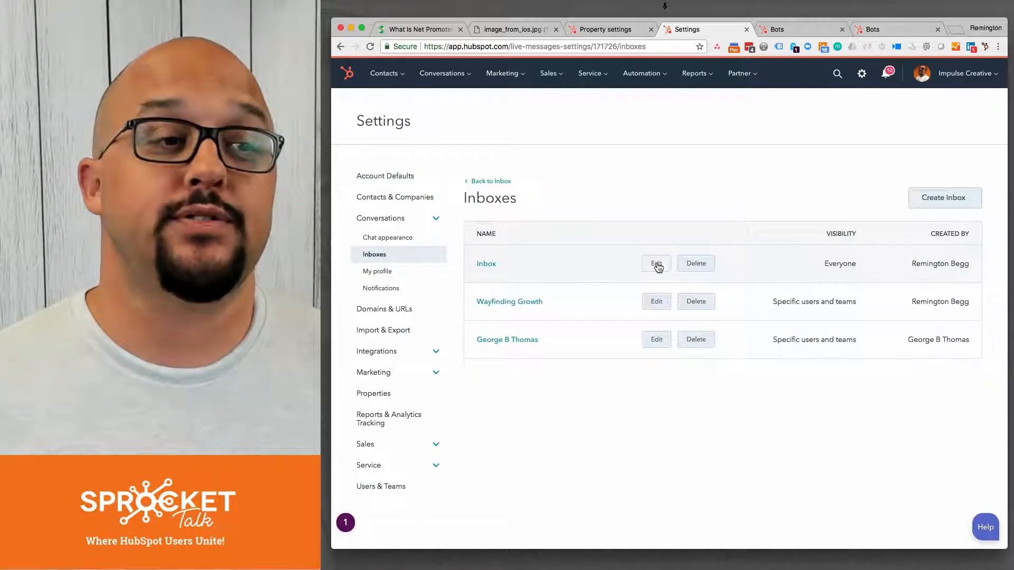
pyautogui.click(655, 266)
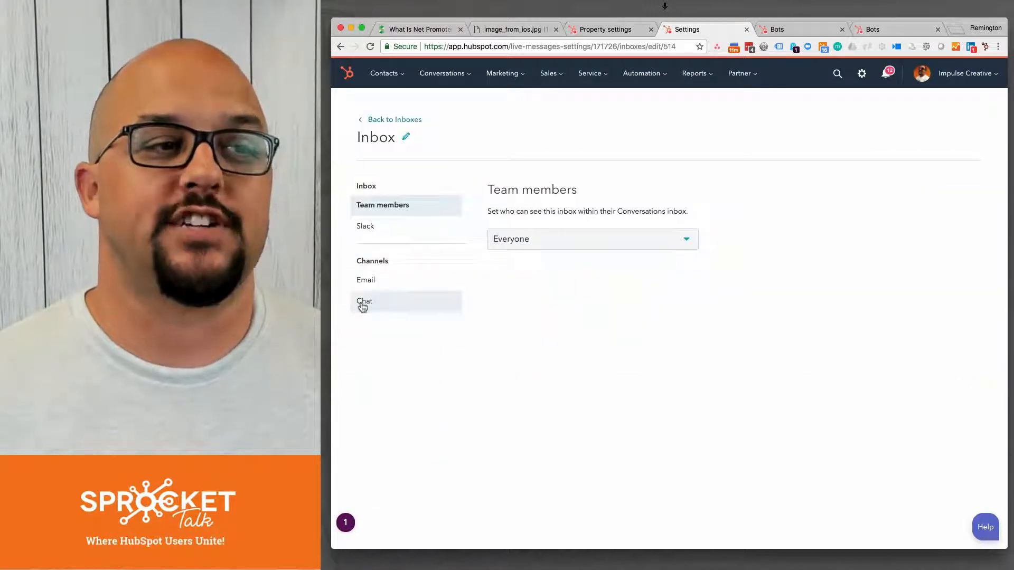
pyautogui.click(363, 301)
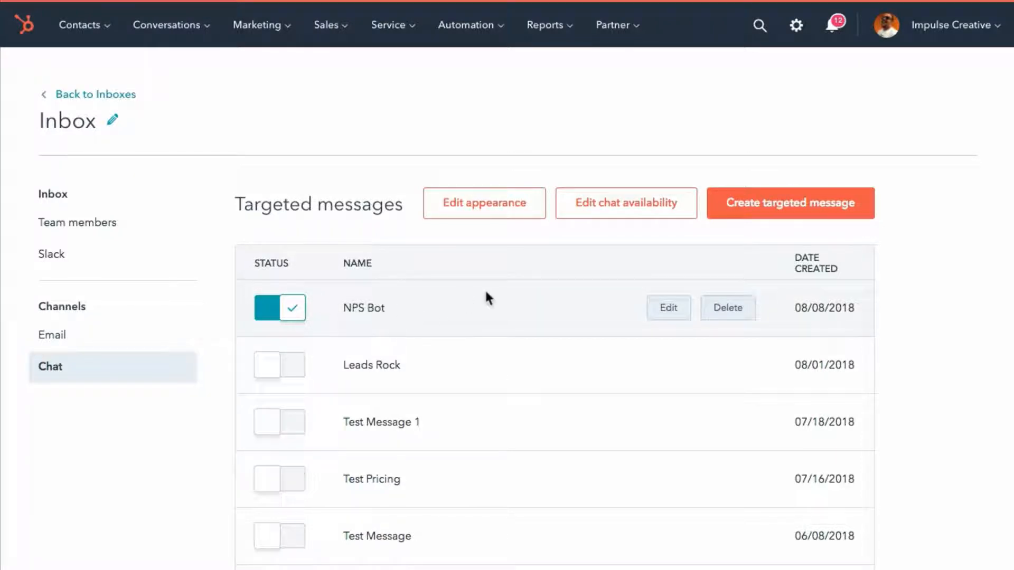
# Review the audience, targeting rule and welcome message of the NPS Bot targeted message
pyautogui.click(669, 309)
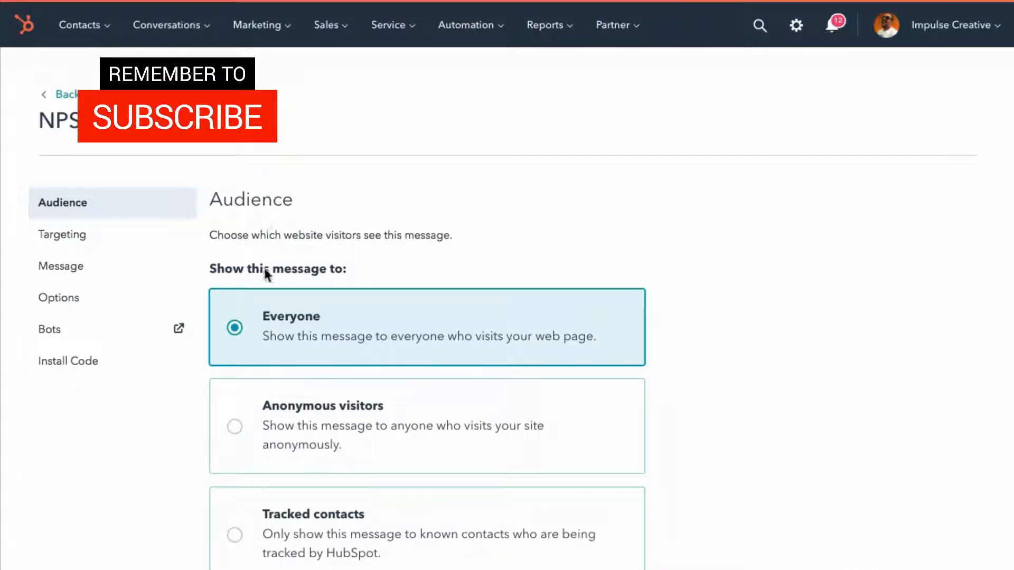
pyautogui.scroll(-2, 265, 285)
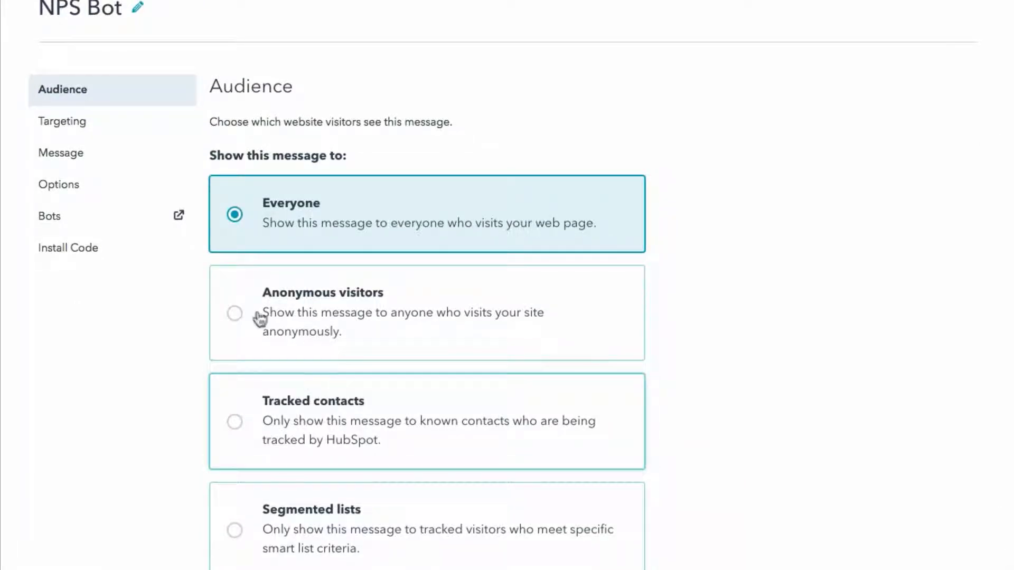
pyautogui.click(84, 127)
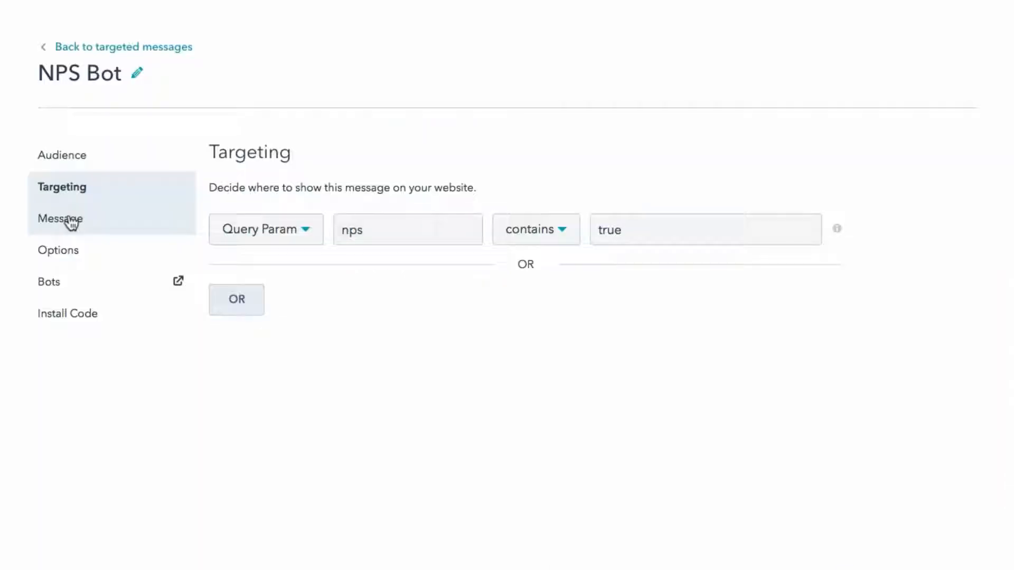
pyautogui.click(71, 223)
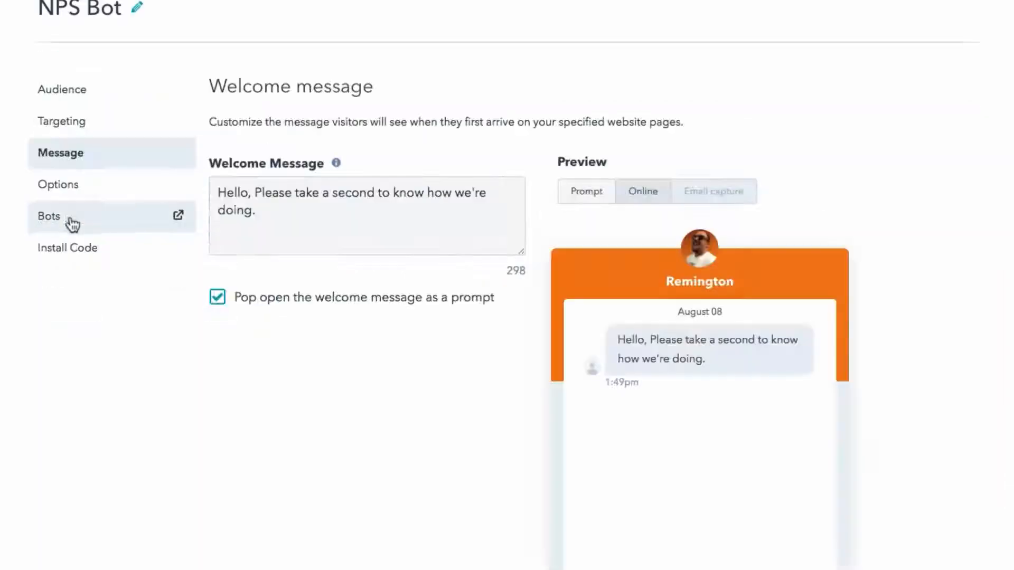
pyautogui.moveTo(226, 194); pyautogui.dragTo(285, 220)
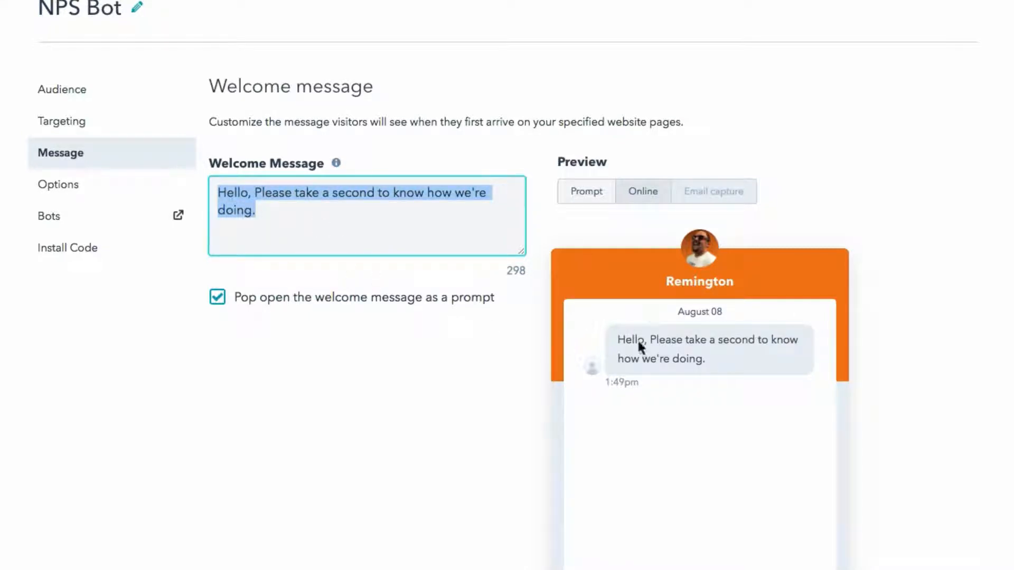
pyautogui.click(85, 184)
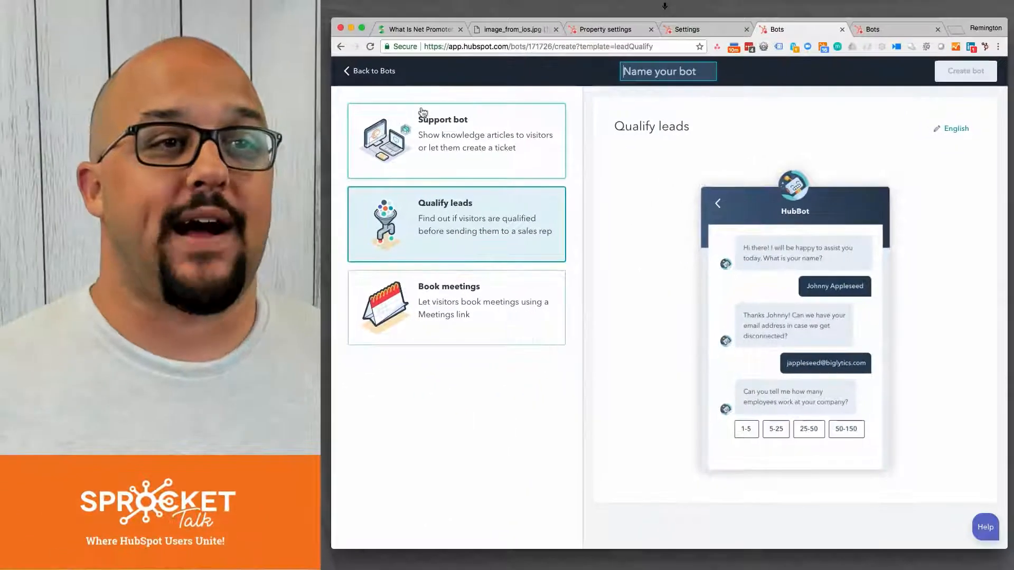
# Create a bot named "nps test 2" from the Qualify leads template
pyautogui.write('n')
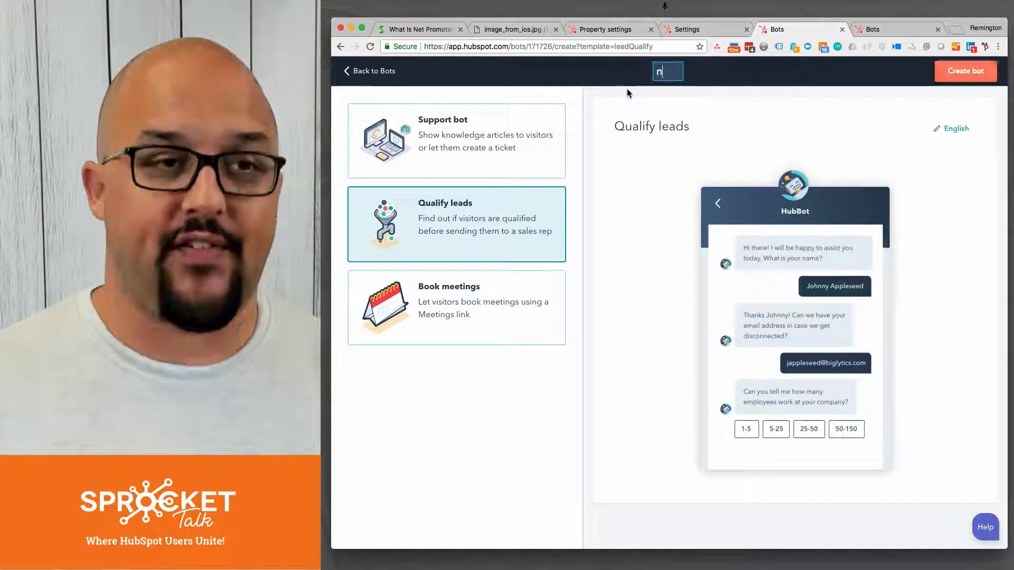
pyautogui.write('ps t')
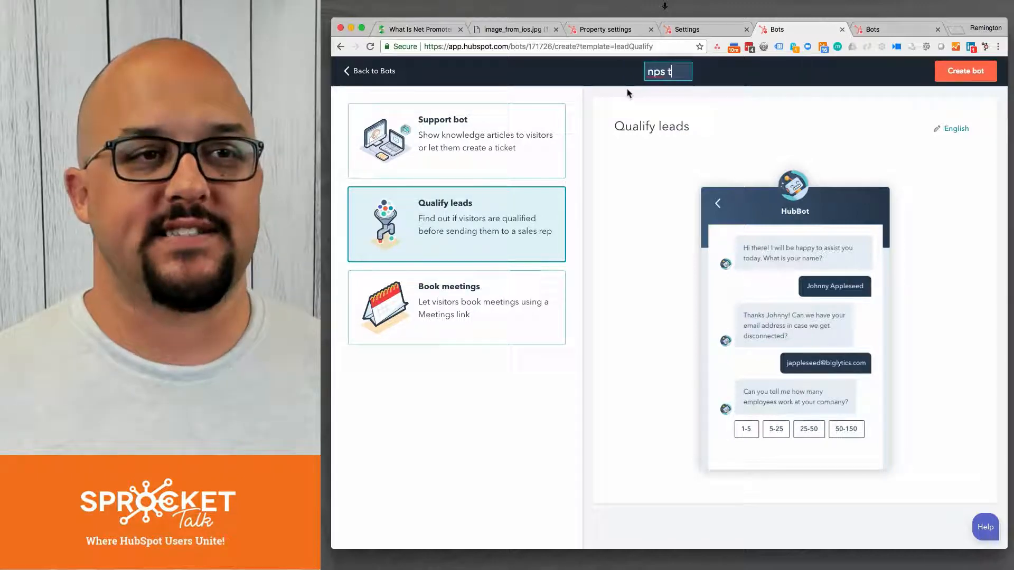
pyautogui.write('sst 2')
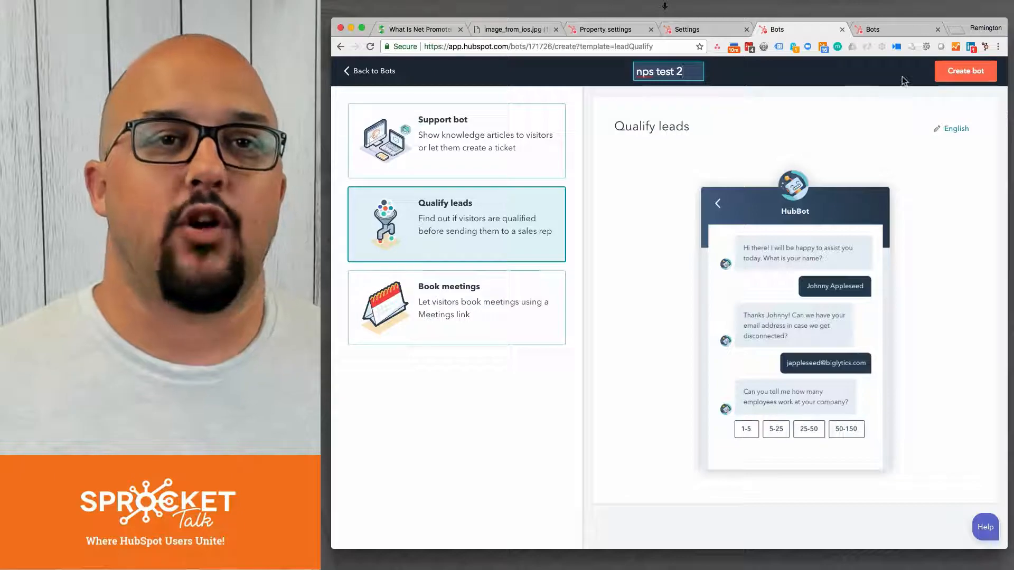
pyautogui.click(949, 73)
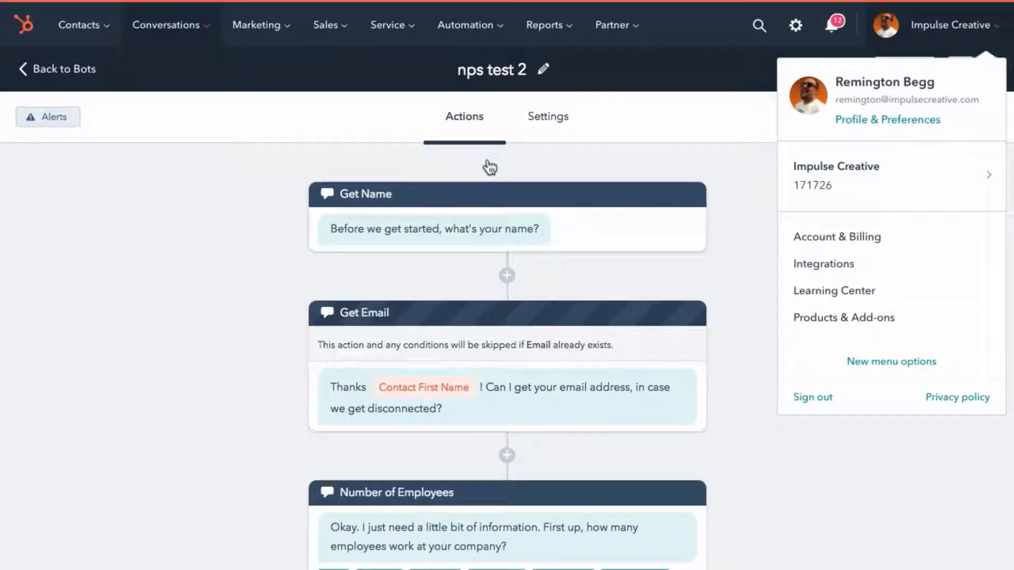
# Delete all of the bot's template actions except Get Name, including Get Email, Number of Employees and Get Location
pyautogui.scroll(-2, 503, 521)
pyautogui.scroll(-5, 505, 522)
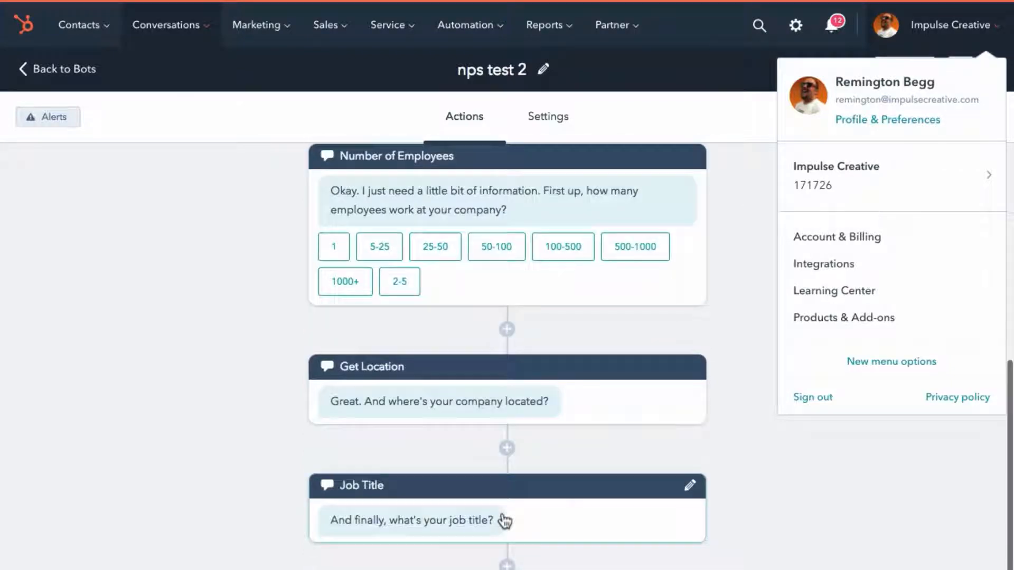
pyautogui.scroll(6, 502, 518)
pyautogui.click(693, 315)
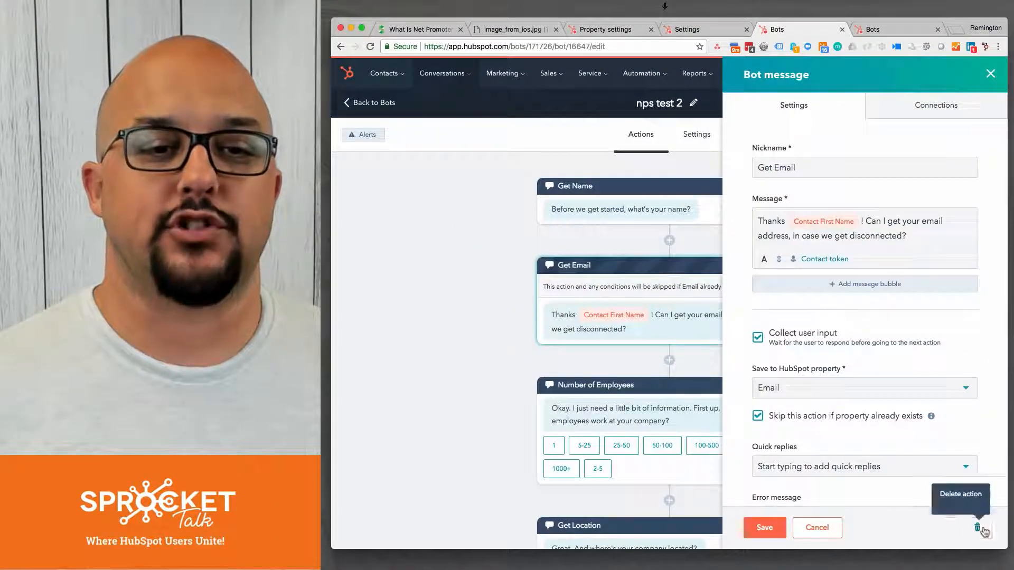
pyautogui.click(976, 527)
pyautogui.click(791, 267)
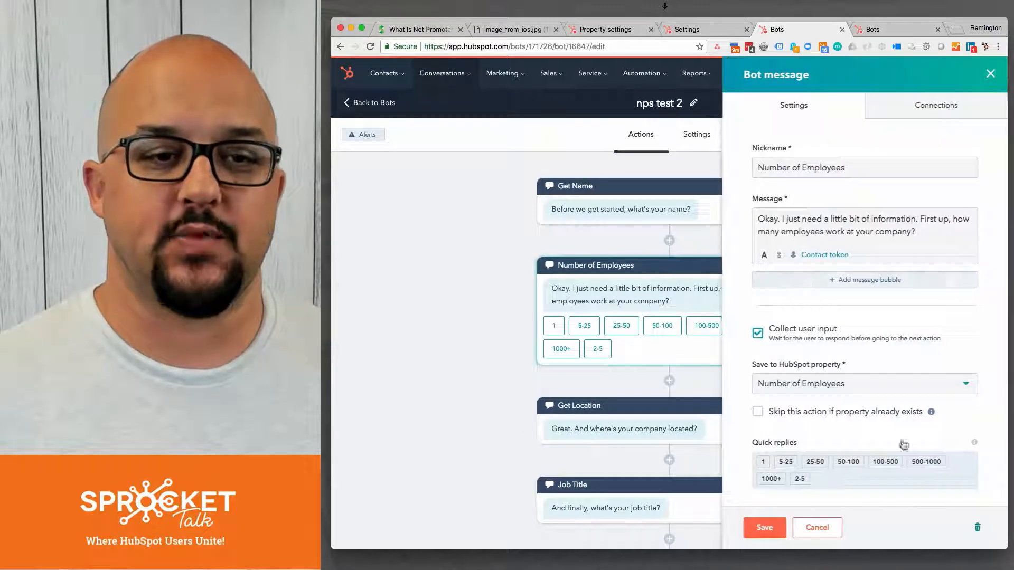
pyautogui.click(977, 528)
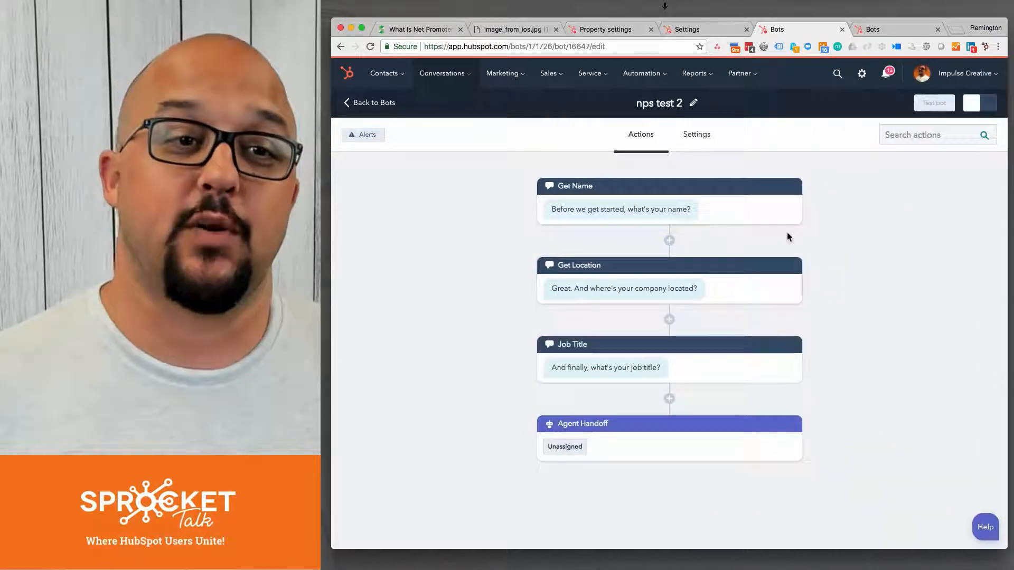
pyautogui.click(791, 266)
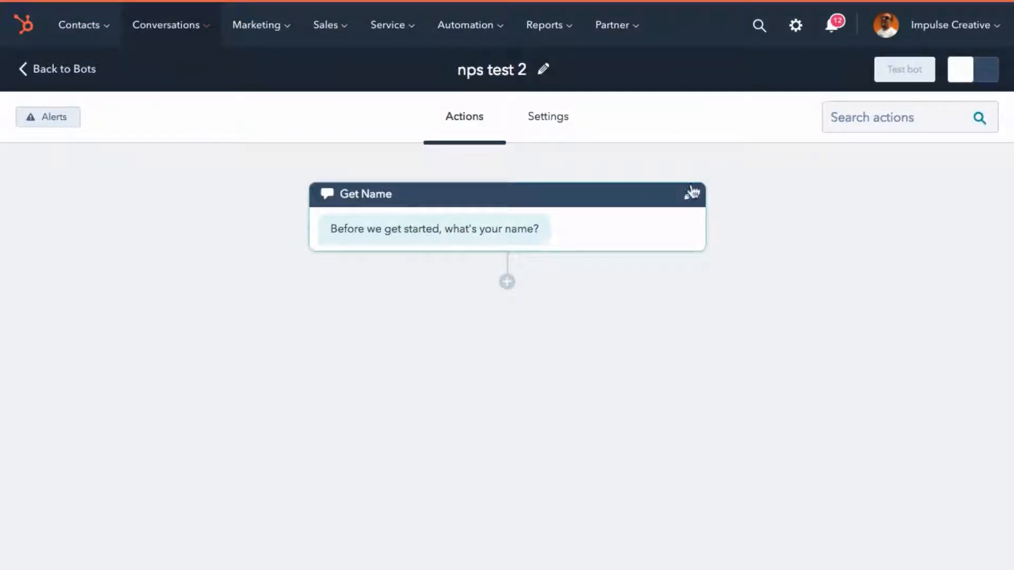
# Set the nickname of the Get Name action to "NPS Question" and view its message and connections
pyautogui.click(690, 200)
pyautogui.moveTo(640, 166); pyautogui.dragTo(692, 173)
pyautogui.write('NPS')
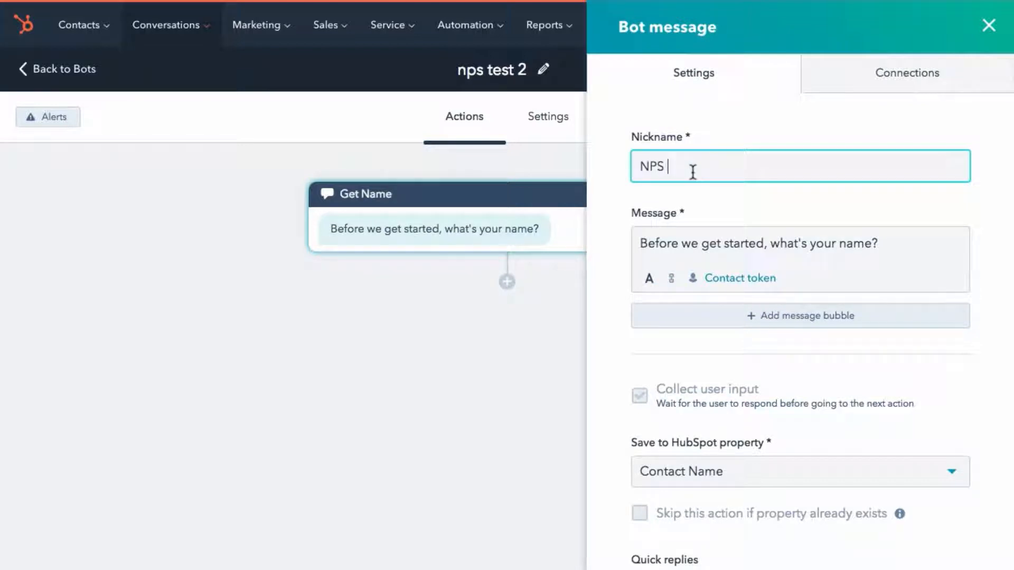
pyautogui.write(' Question')
pyautogui.tripleClick(708, 244)
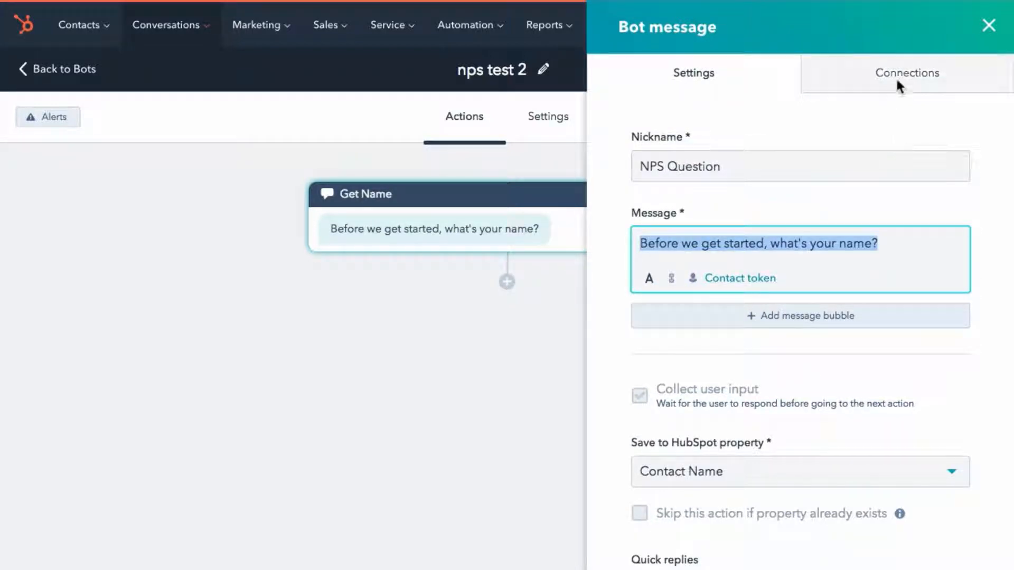
pyautogui.click(908, 74)
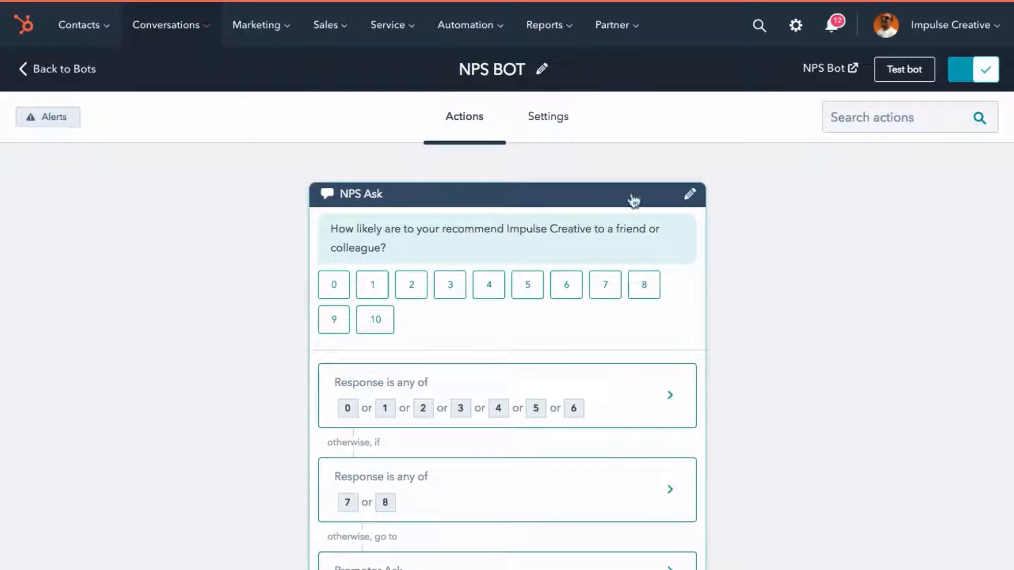
# Review the message, save property, quick replies and connections of the NPS Ask action in NPS BOT, and save it
pyautogui.click(689, 200)
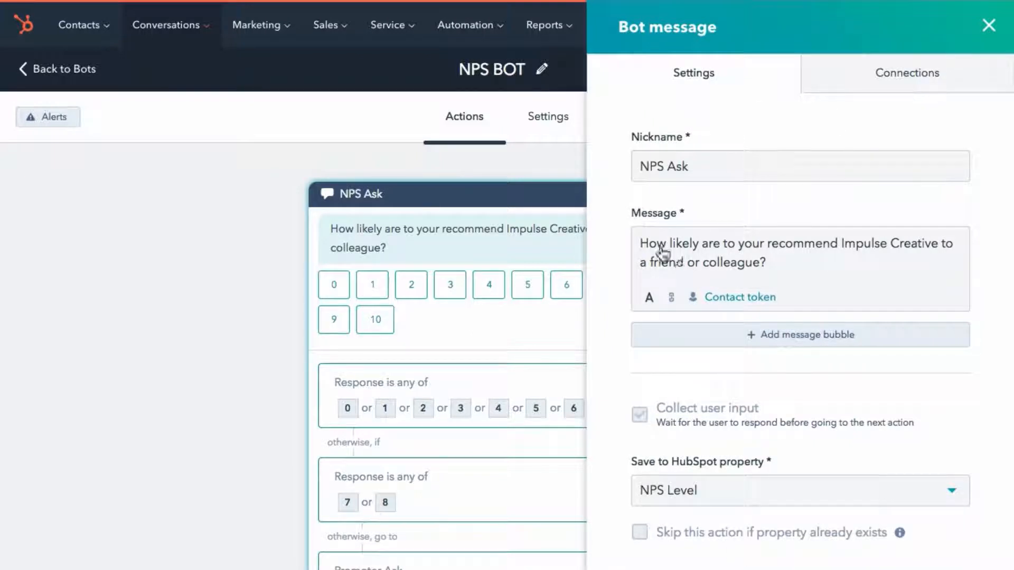
pyautogui.moveTo(645, 244); pyautogui.dragTo(843, 285)
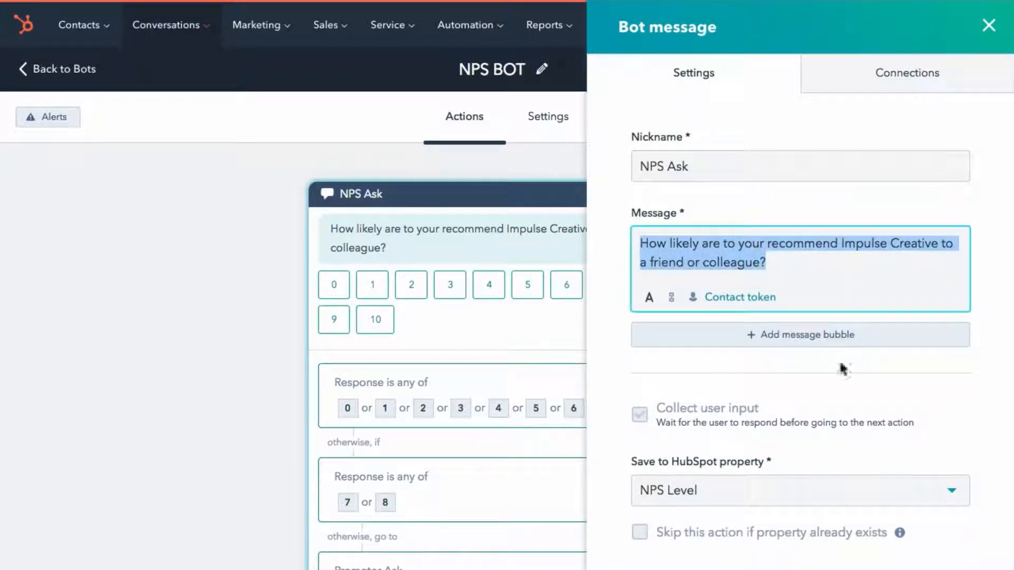
pyautogui.click(785, 262)
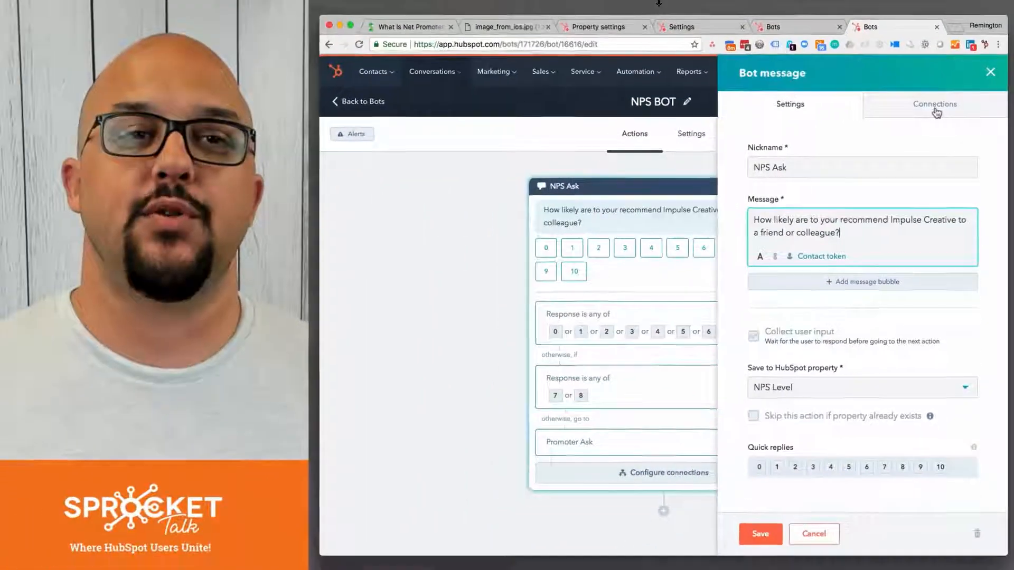
pyautogui.click(937, 108)
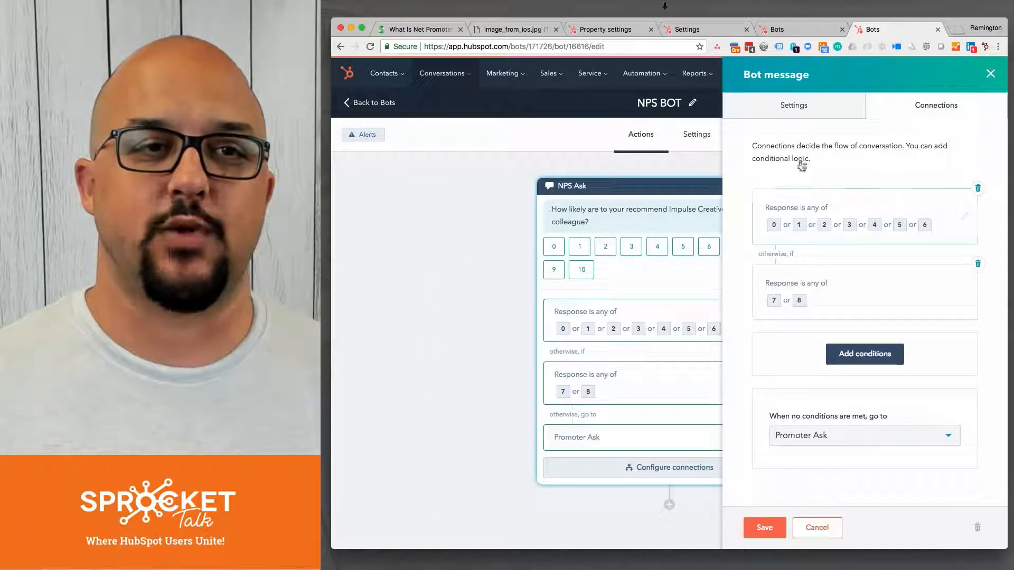
pyautogui.click(796, 112)
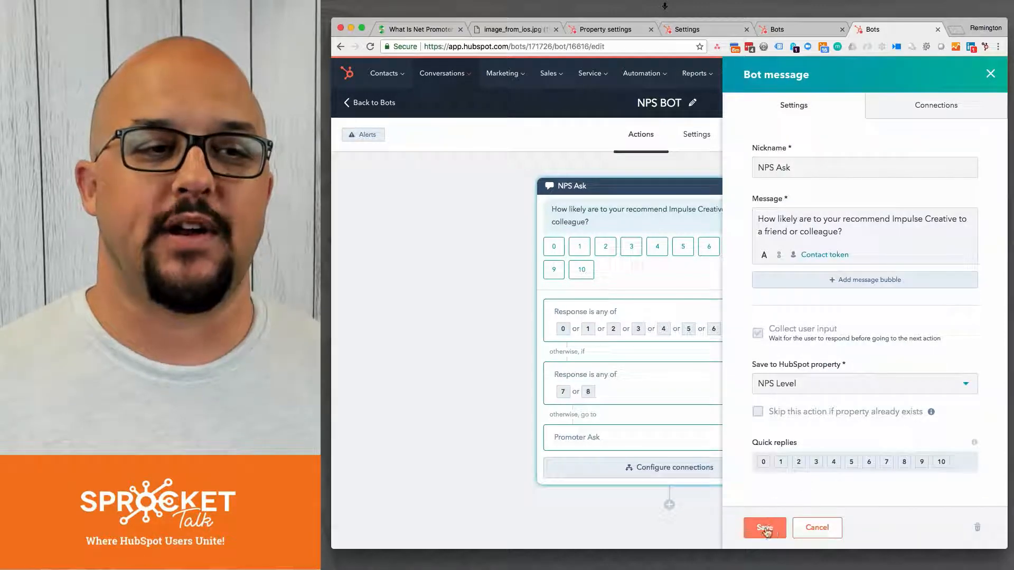
pyautogui.click(763, 528)
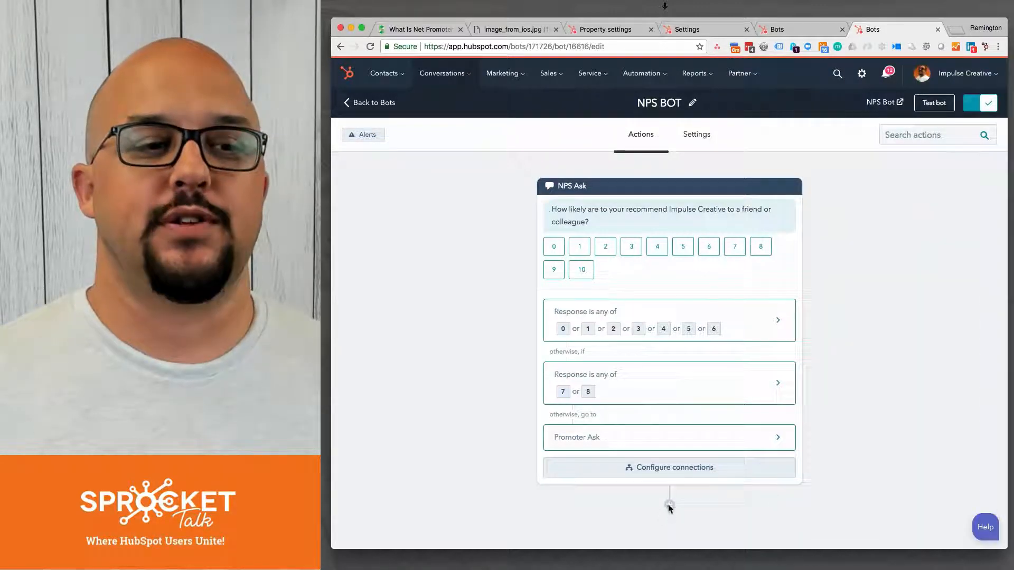
# View the action types that can be added after NPS Ask, and review the bot's promoter, passive and detractor messages
pyautogui.click(669, 506)
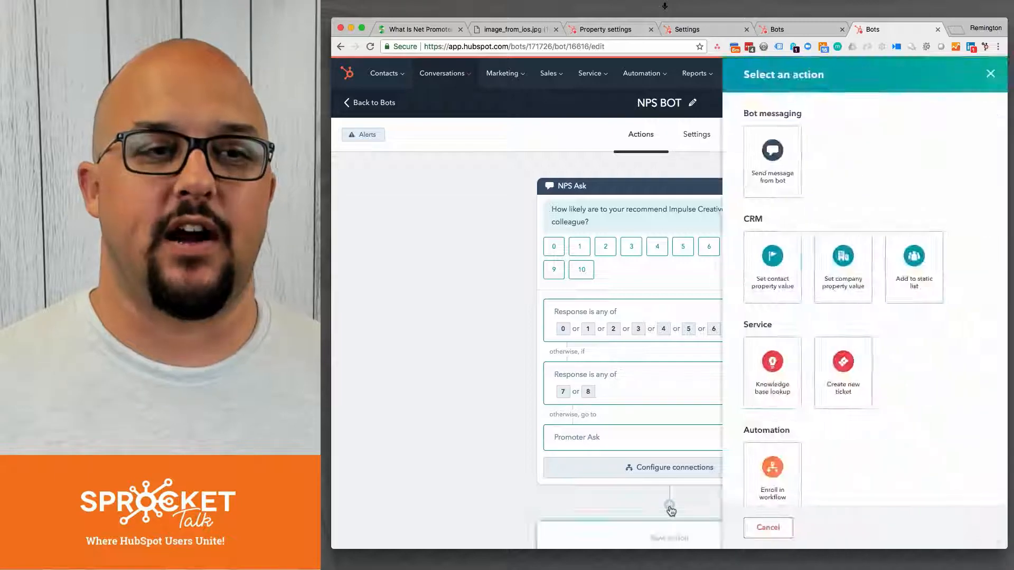
pyautogui.click(768, 528)
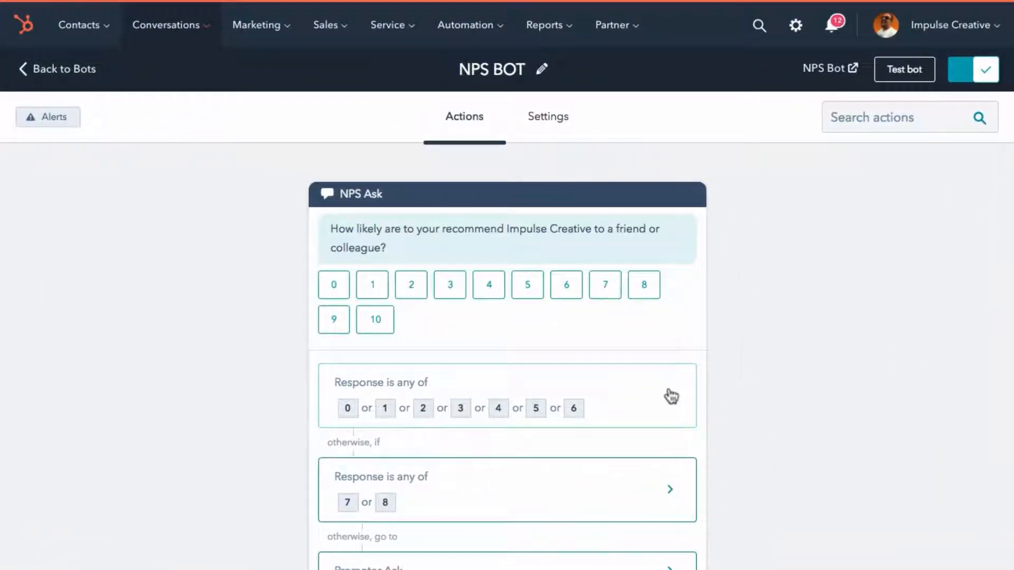
pyautogui.scroll(-15, 560, 274)
pyautogui.scroll(6, 559, 274)
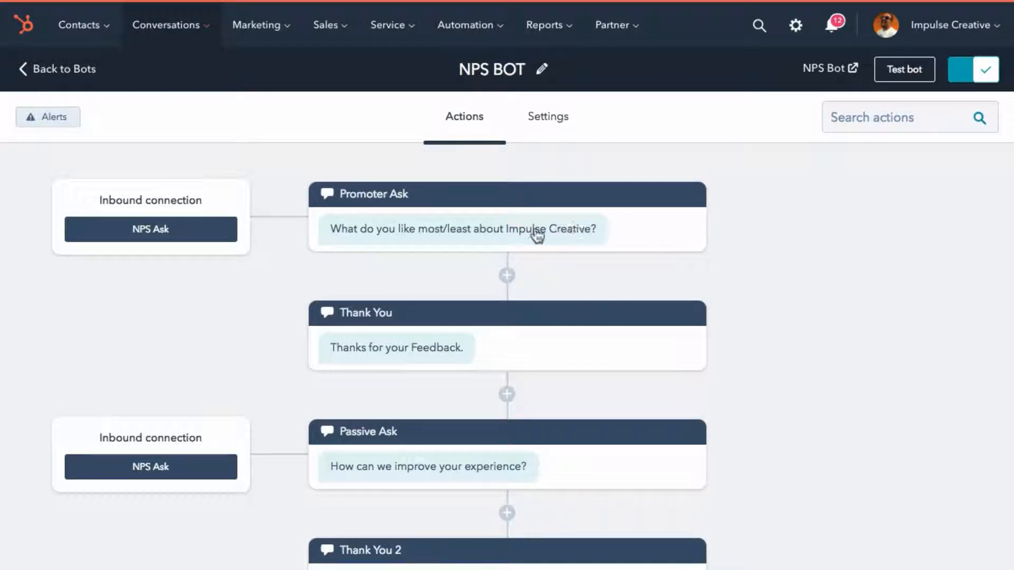
pyautogui.scroll(-2, 459, 330)
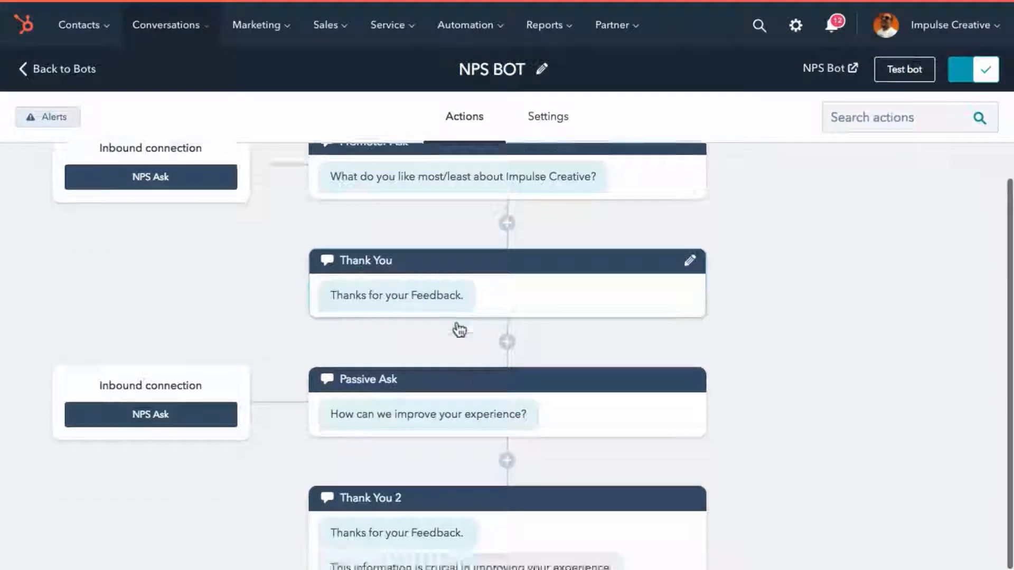
pyautogui.scroll(-3, 421, 363)
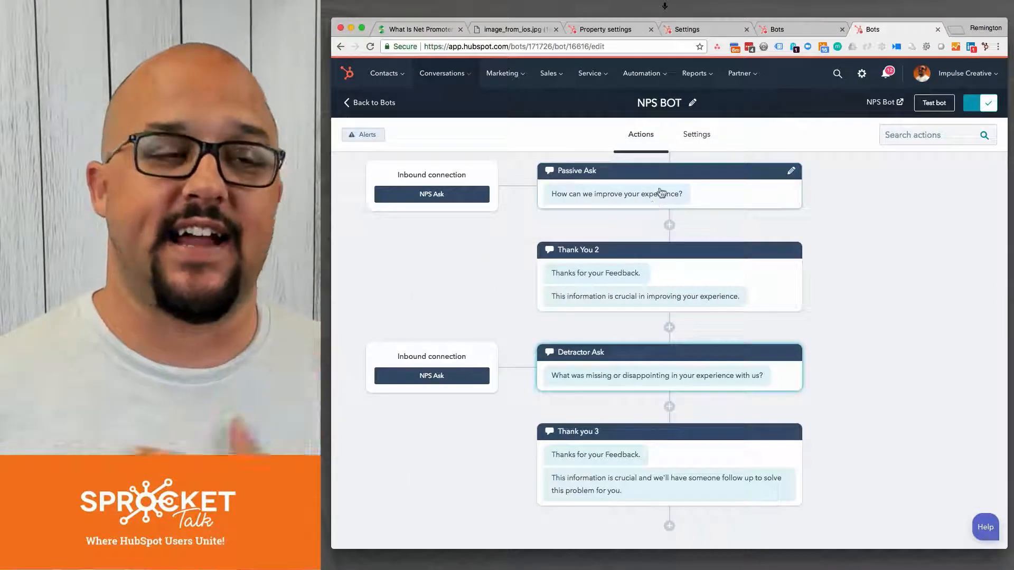
pyautogui.scroll(3, 661, 194)
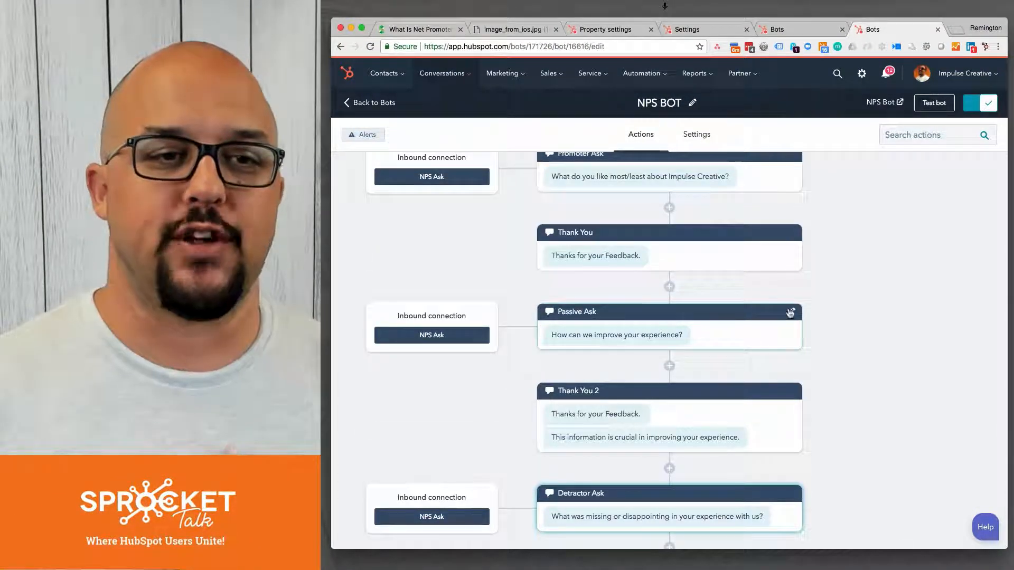
# Examine the Passive Ask action's nickname, message and user input settings, and review the Detractor Ask and Thank you 3 messages
pyautogui.click(784, 320)
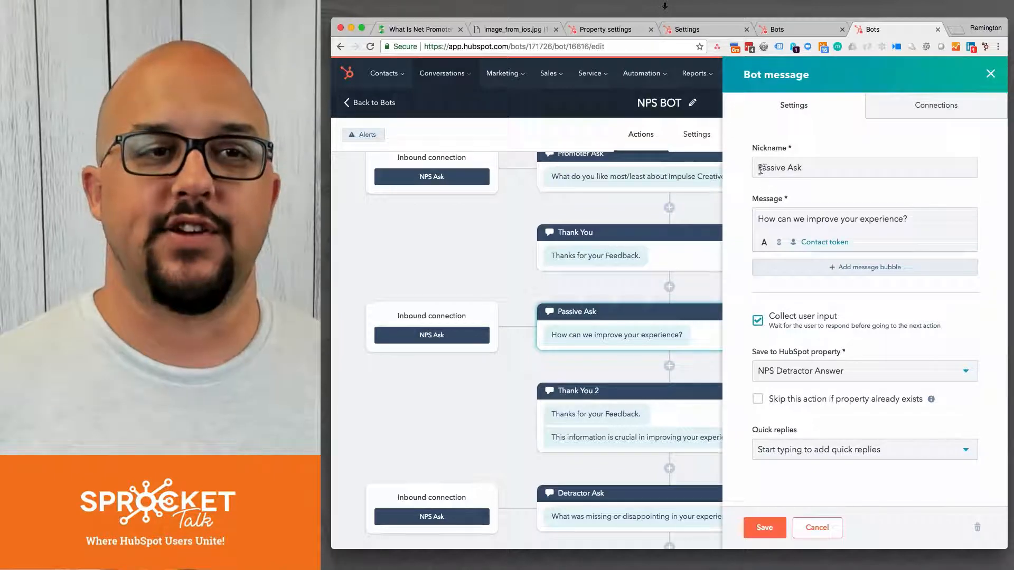
pyautogui.moveTo(759, 168); pyautogui.dragTo(851, 169)
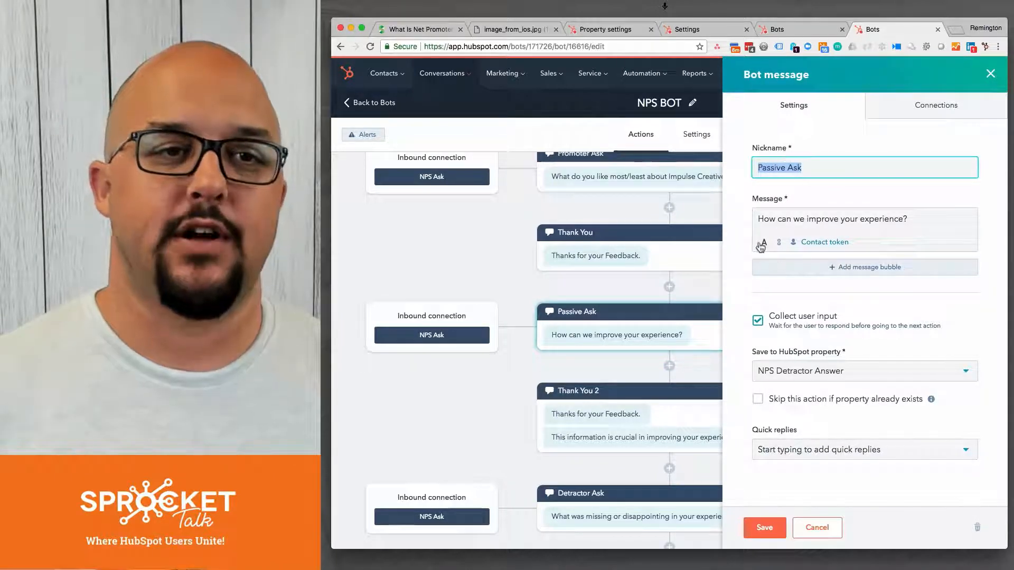
pyautogui.moveTo(758, 218); pyautogui.dragTo(949, 218)
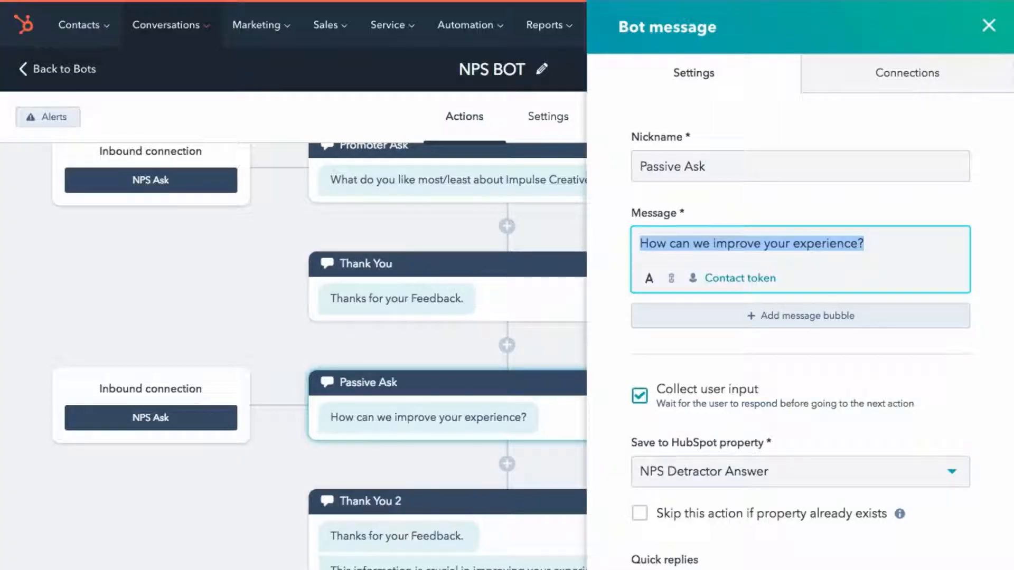
pyautogui.click(803, 204)
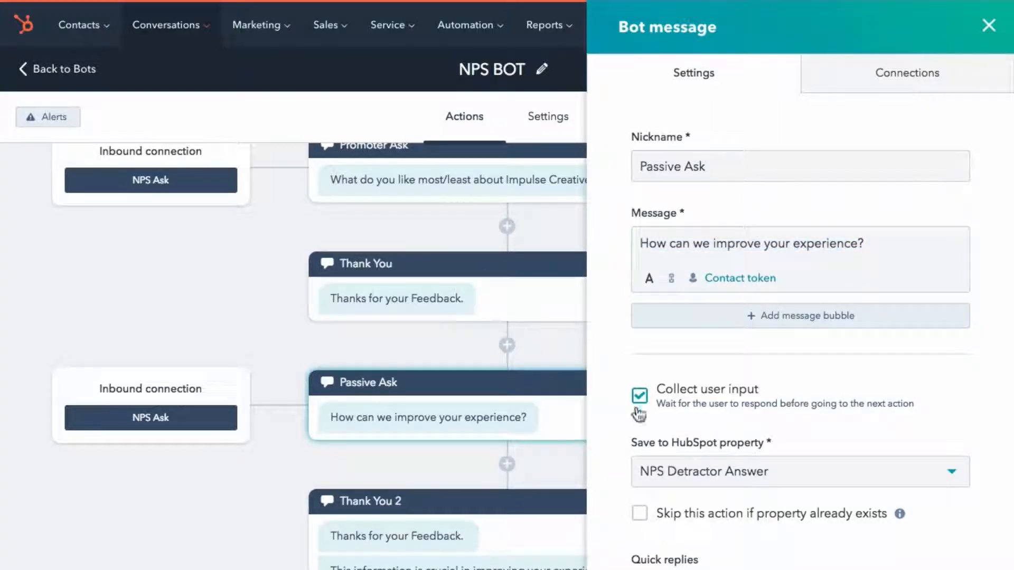
pyautogui.click(546, 383)
pyautogui.scroll(-2, 631, 520)
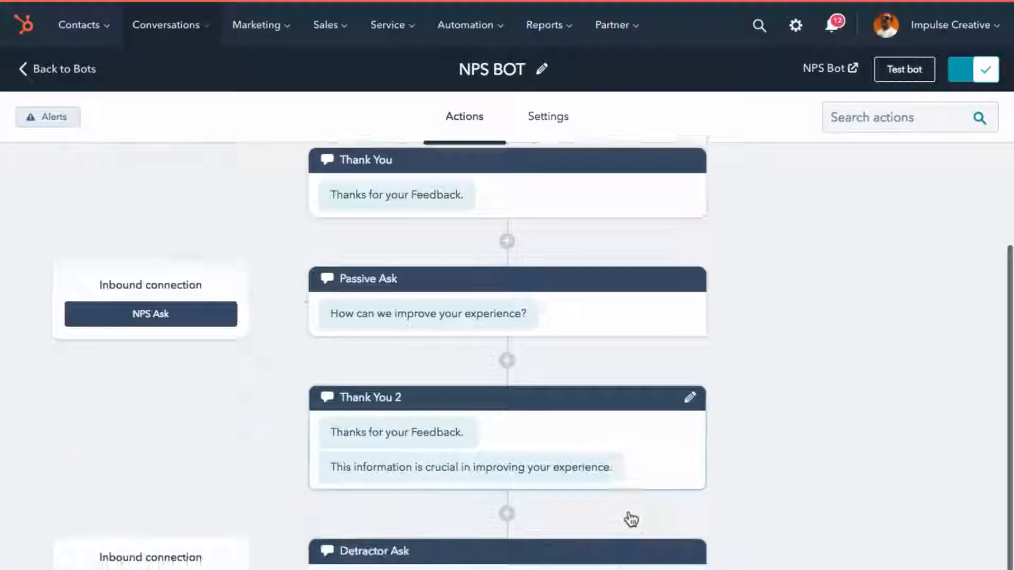
pyautogui.scroll(-3, 454, 399)
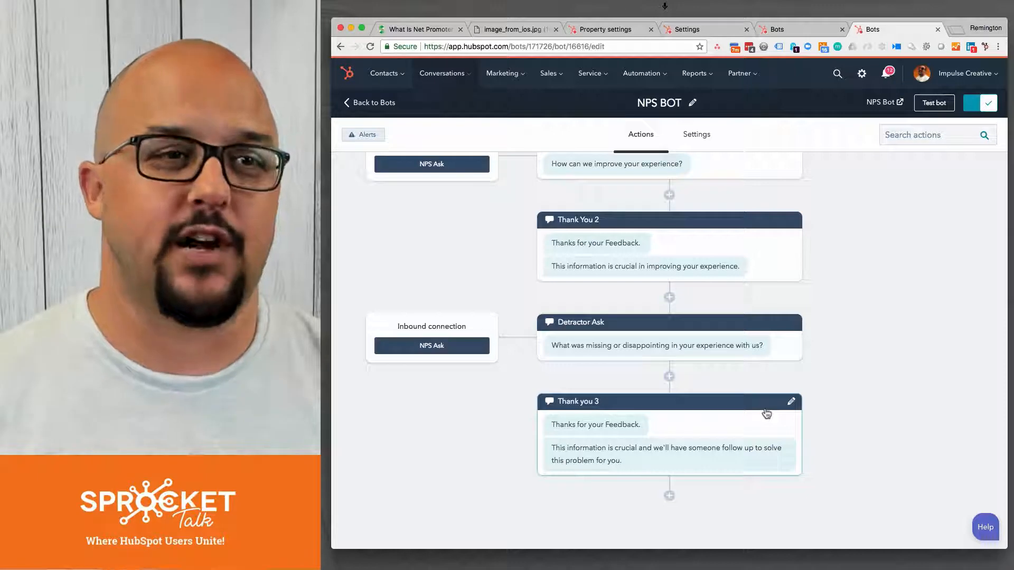
pyautogui.scroll(5, 695, 296)
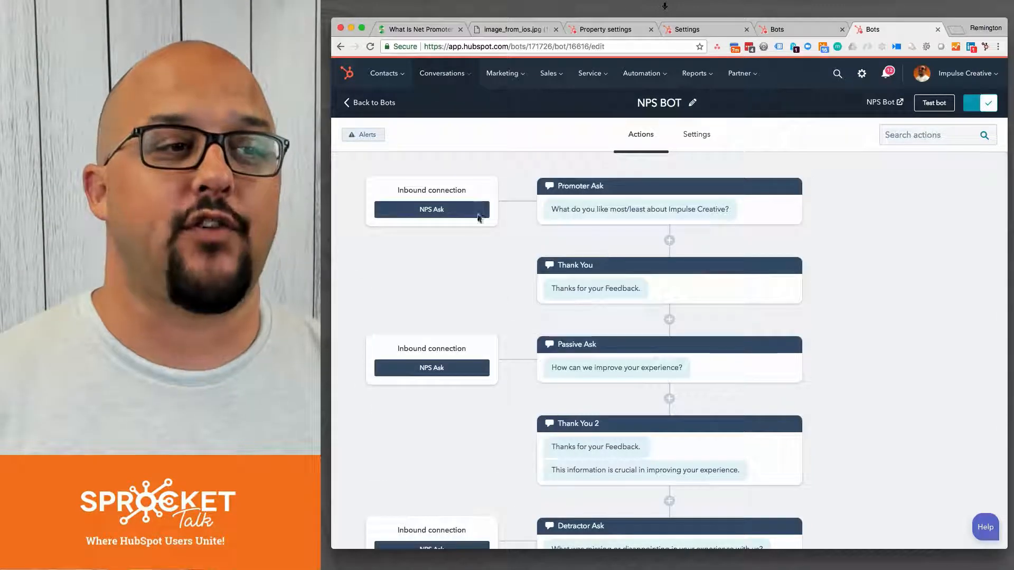
# Go from Promoter Ask's inbound connection to the NPS Ask action and open its connections
pyautogui.click(436, 210)
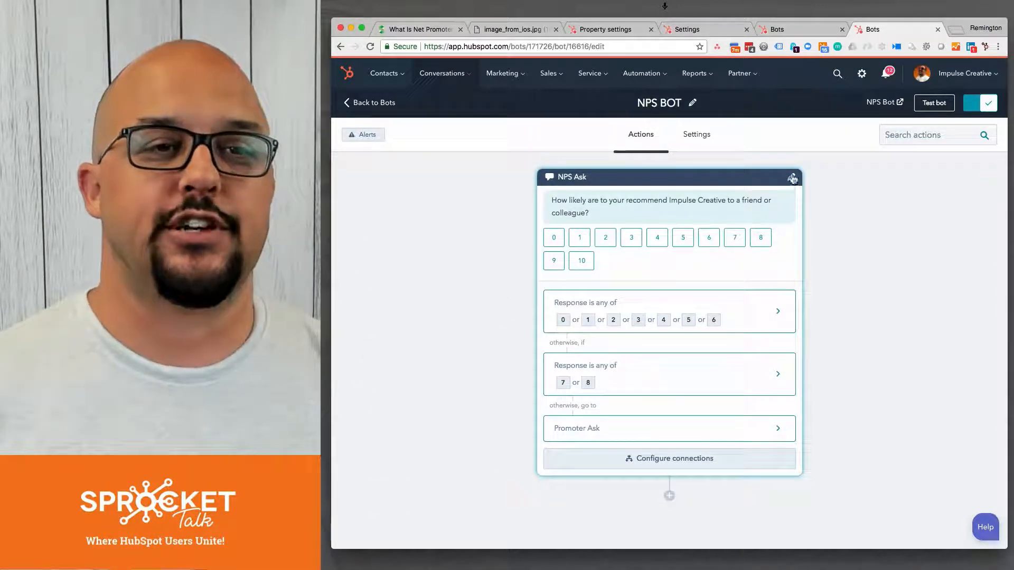
pyautogui.click(677, 196)
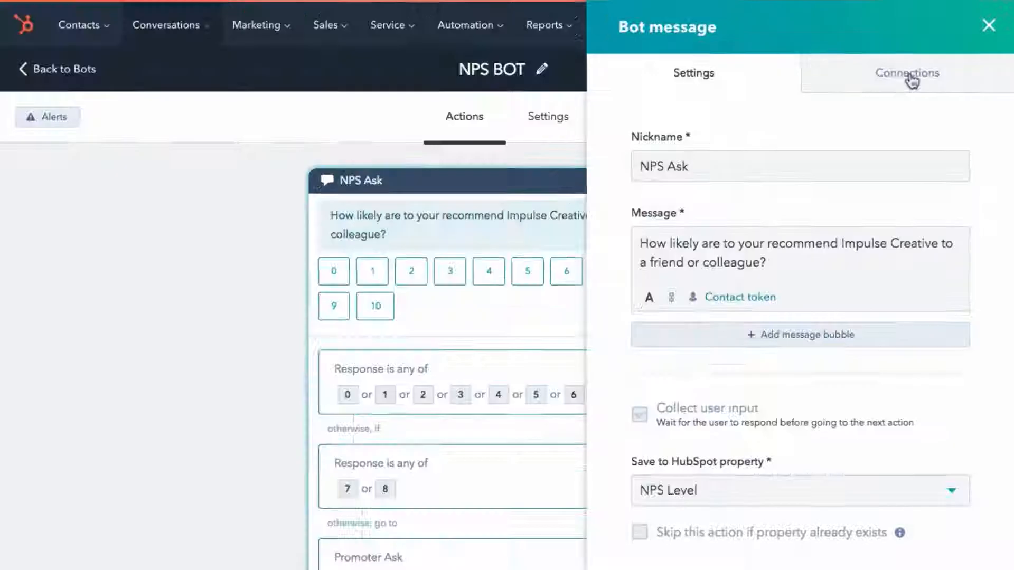
pyautogui.click(912, 81)
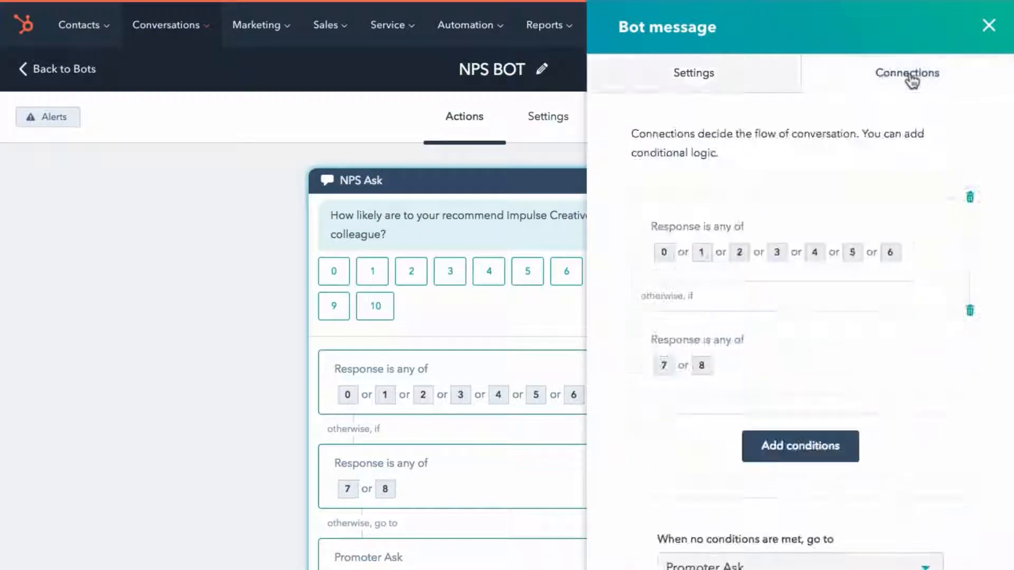
# Try to add an NPS Ask condition for a user's response that is any of 0, 1, 2, 3, 4, 5 or 6
pyautogui.click(794, 448)
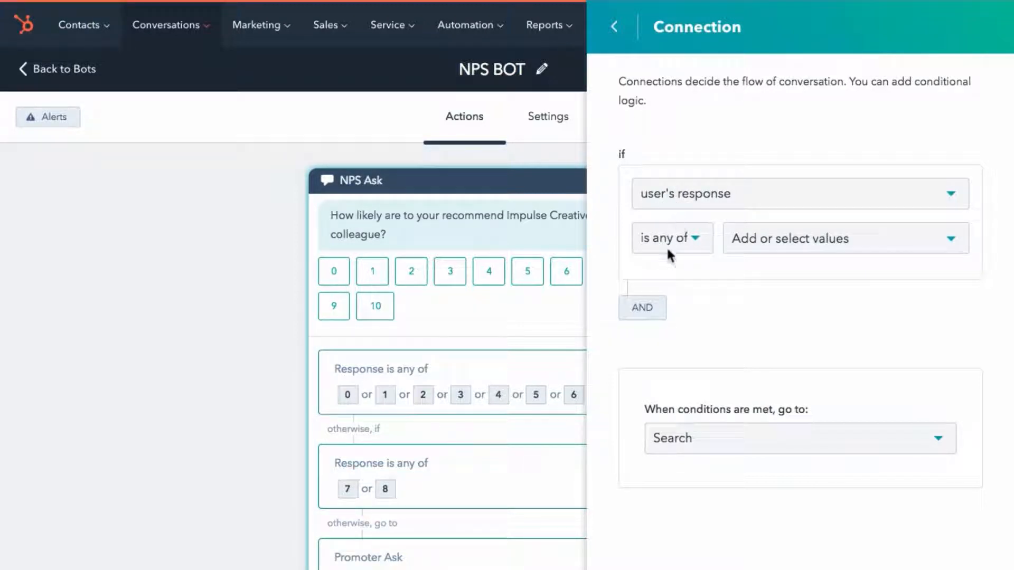
pyautogui.click(817, 244)
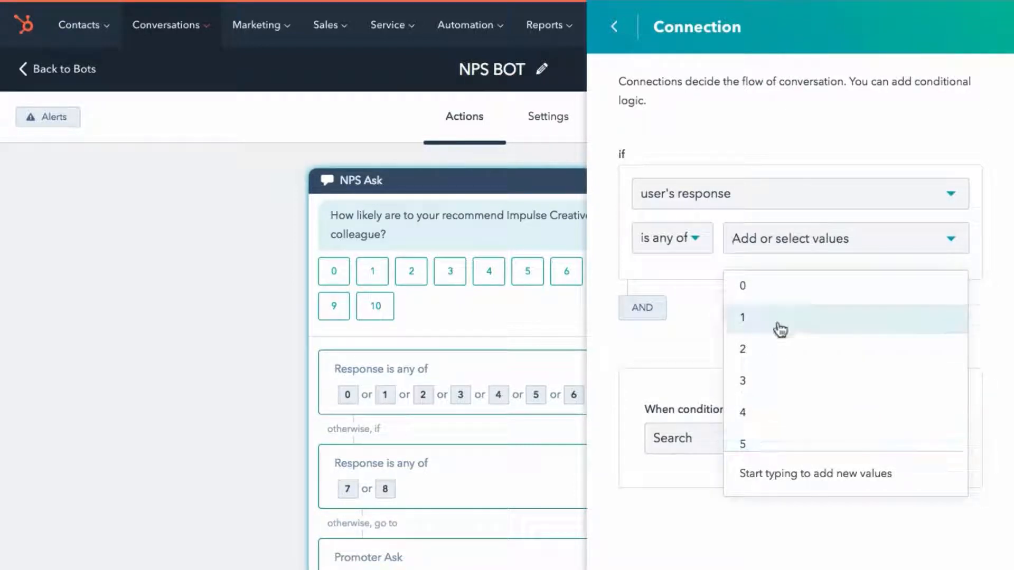
pyautogui.scroll(-3, 781, 315)
pyautogui.scroll(3, 780, 314)
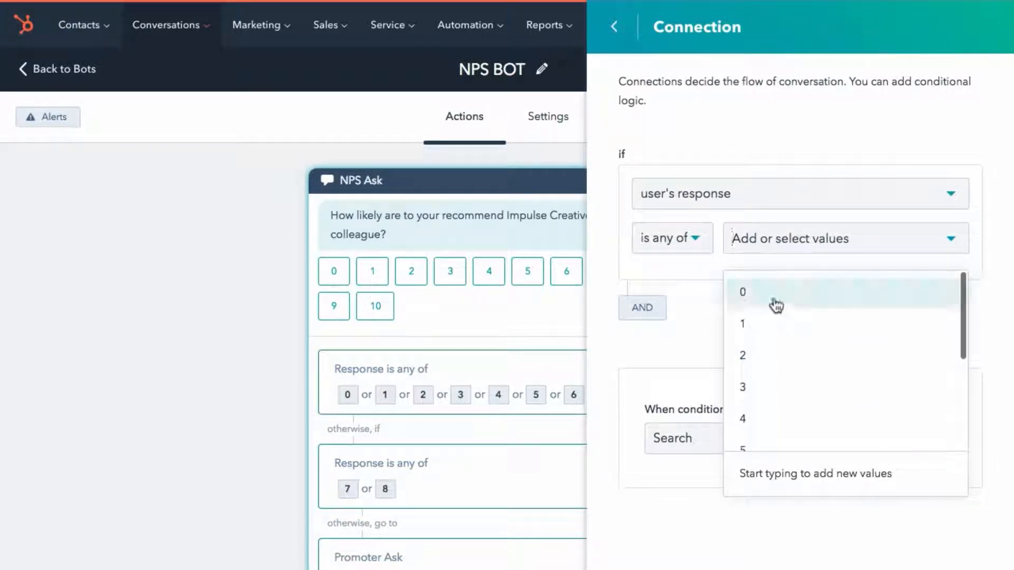
pyautogui.click(776, 300)
pyautogui.click(790, 286)
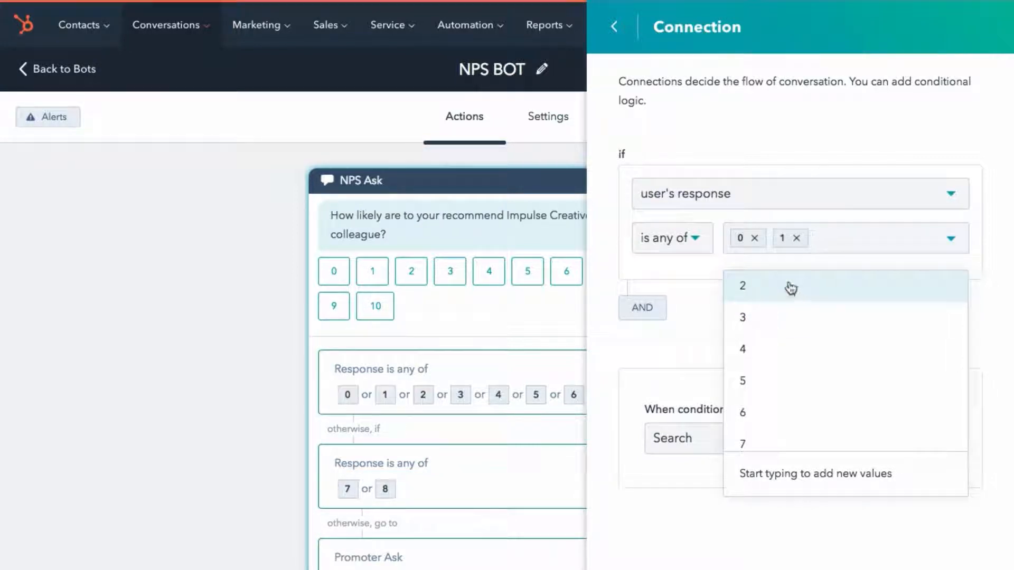
pyautogui.click(790, 286)
pyautogui.click(790, 287)
pyautogui.click(790, 286)
pyautogui.click(755, 318)
pyautogui.click(724, 326)
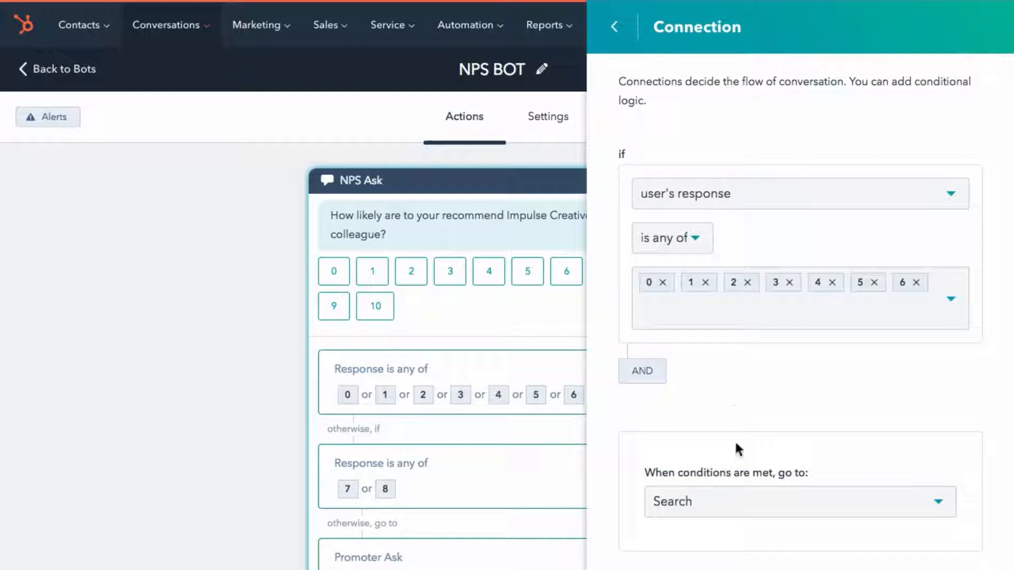
pyautogui.click(719, 510)
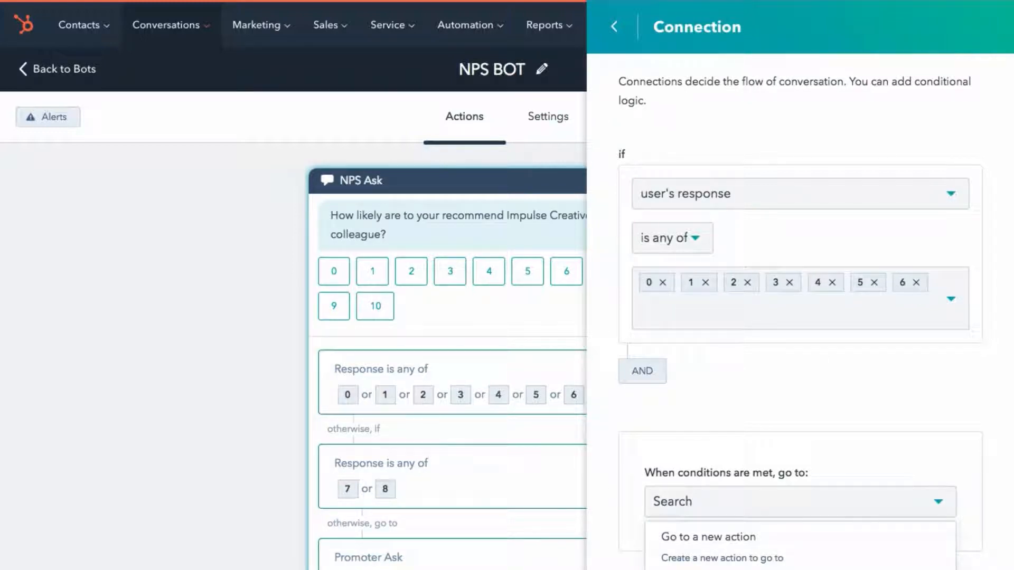
pyautogui.press('Escape')
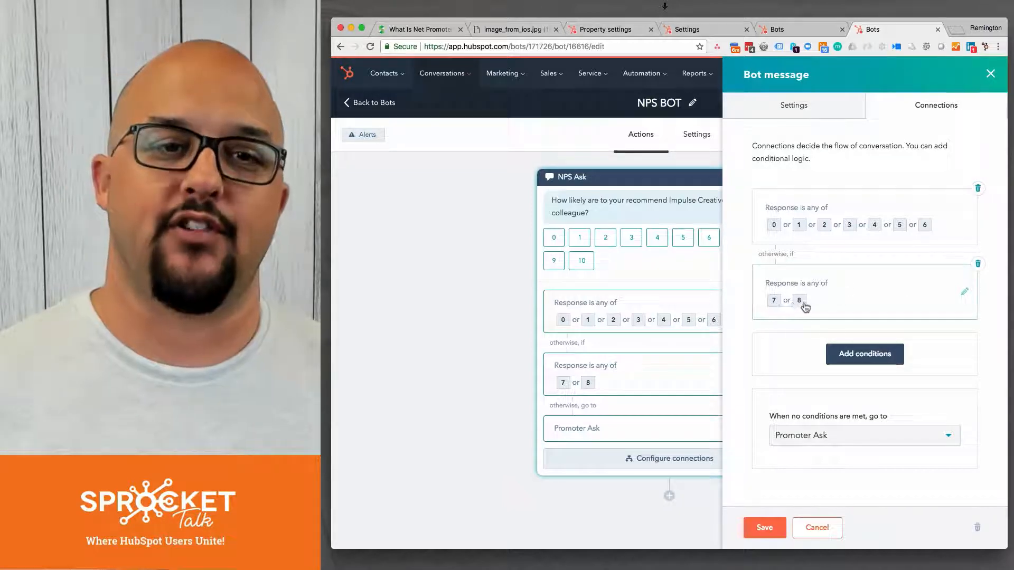
# Review the NPS Ask condition for responses 7 or 8 and its destination action, and close the connection settings
pyautogui.click(967, 296)
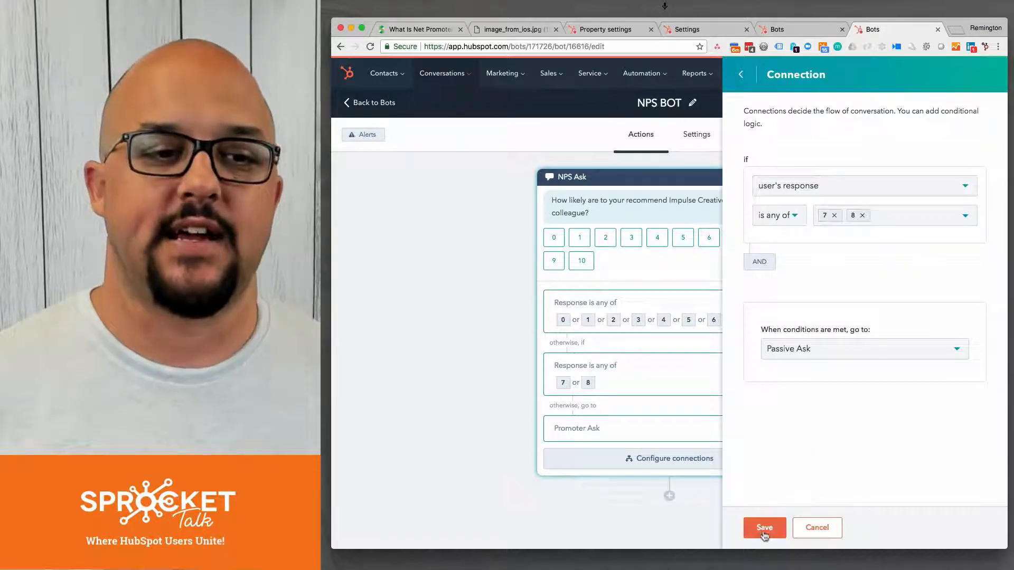
pyautogui.click(764, 528)
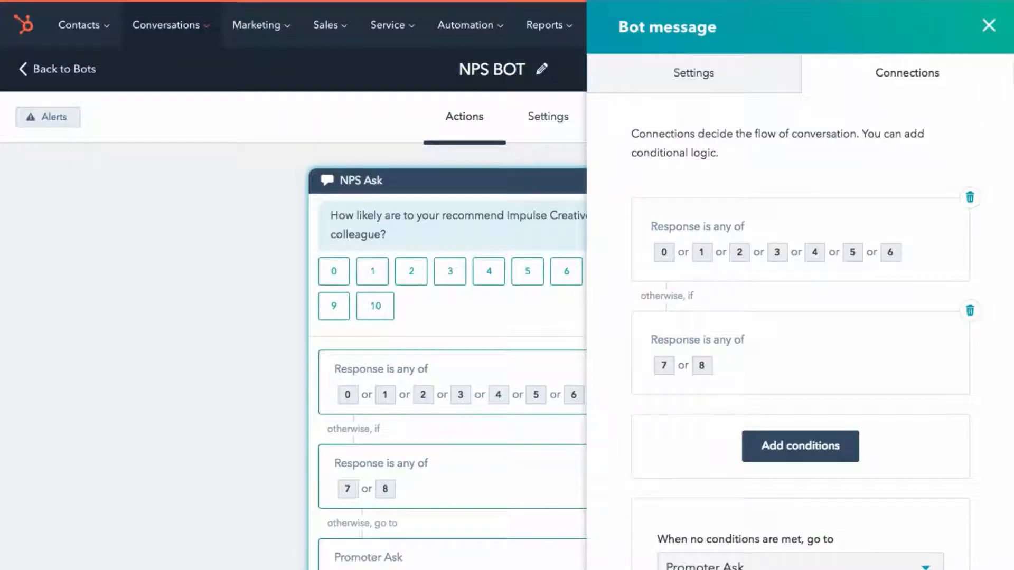
pyautogui.press('Escape')
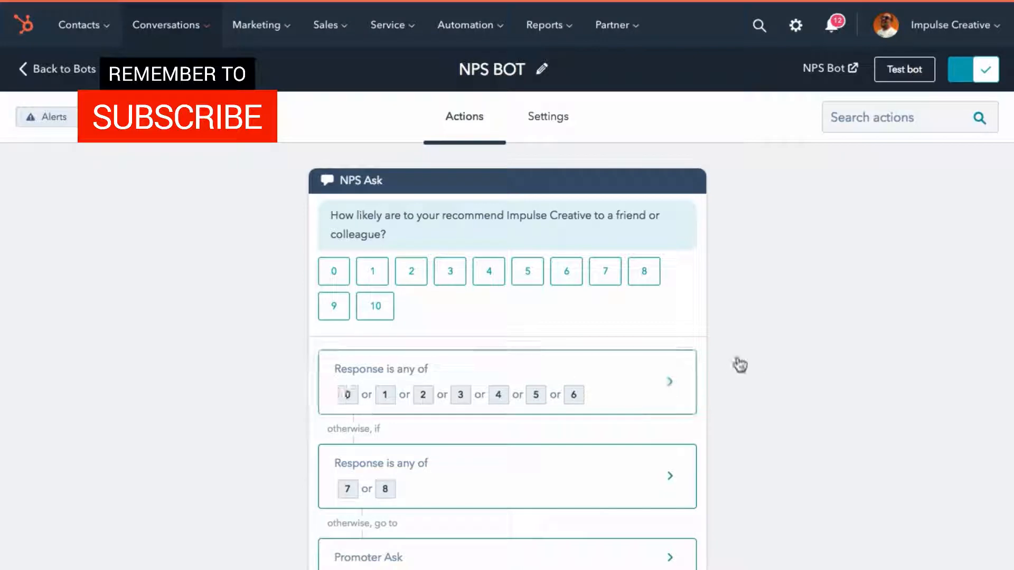
# Follow the NPS Ask branch for responses 0 to 6, and review the Promoter, Passive and Detractor Ask actions with their thank-you messages
pyautogui.click(675, 391)
pyautogui.scroll(5, 580, 319)
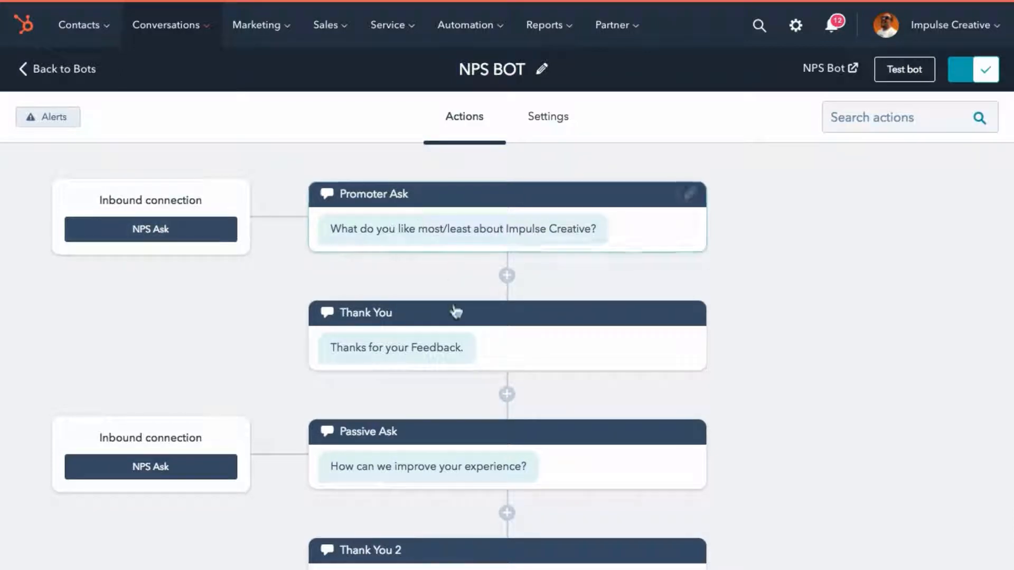
pyautogui.scroll(-3, 450, 335)
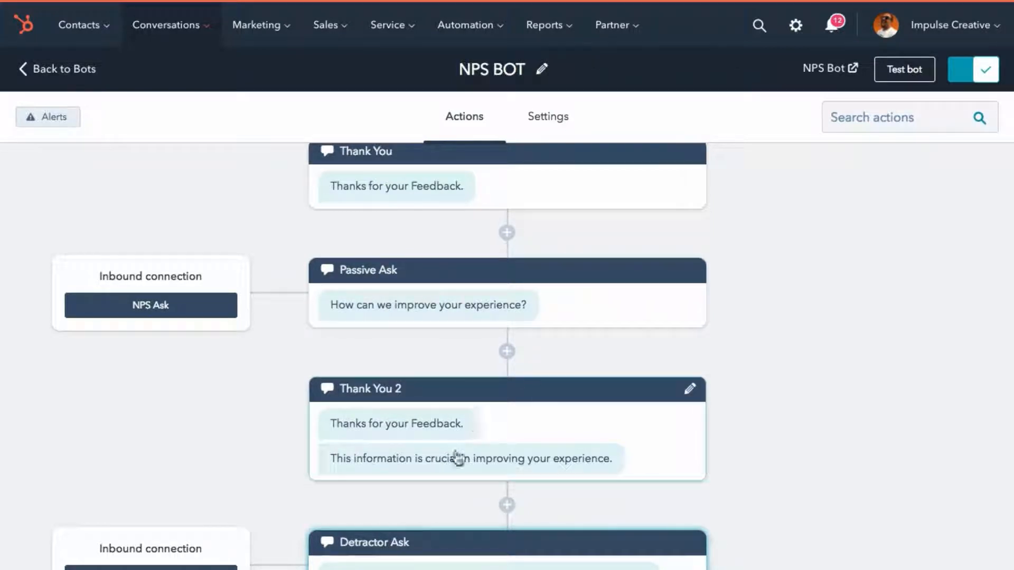
pyautogui.scroll(-3, 487, 417)
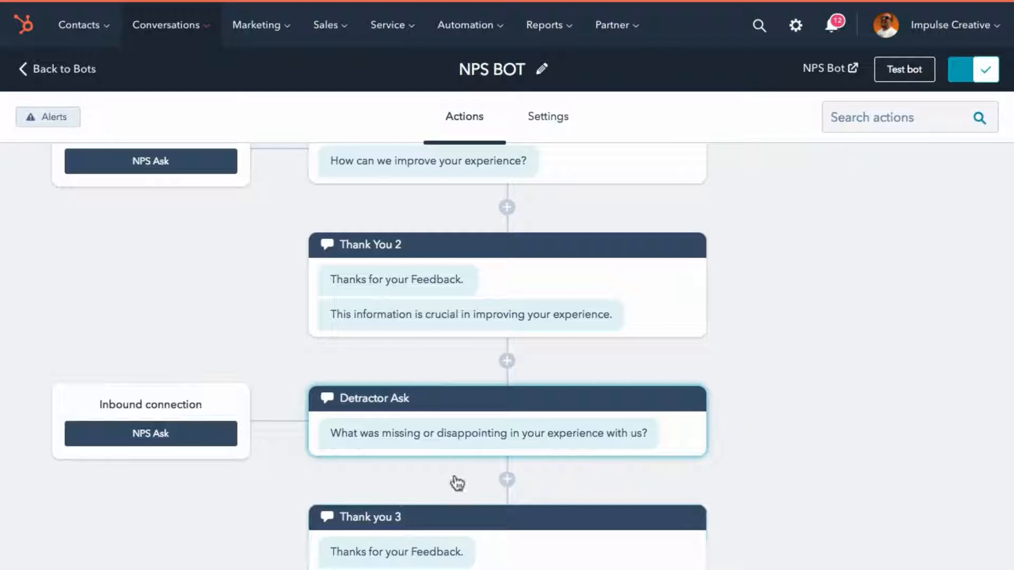
pyautogui.scroll(6, 507, 353)
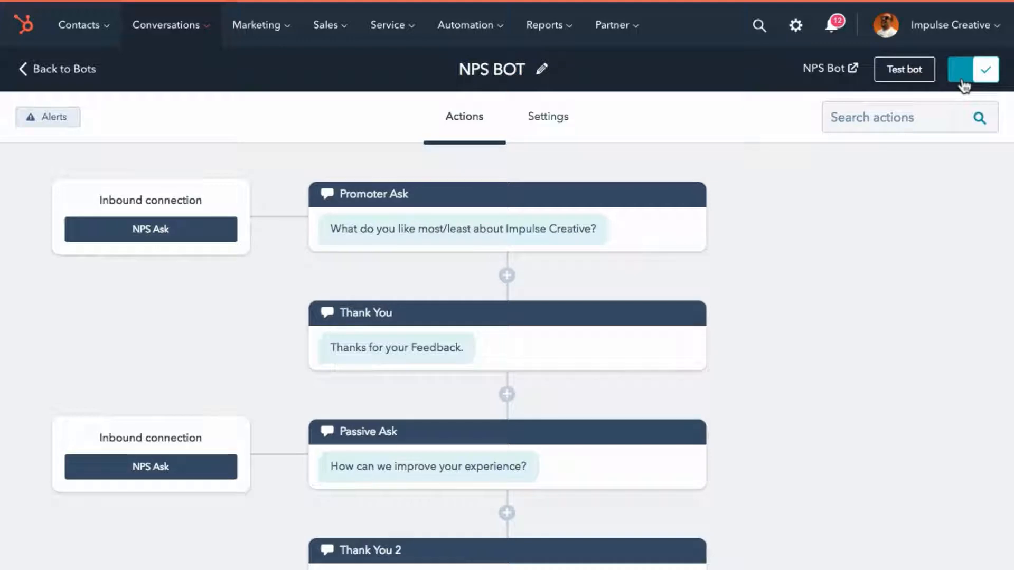
# Test the bot with a score of 6 and the reply "I would like ice cream", and close the test
pyautogui.click(895, 76)
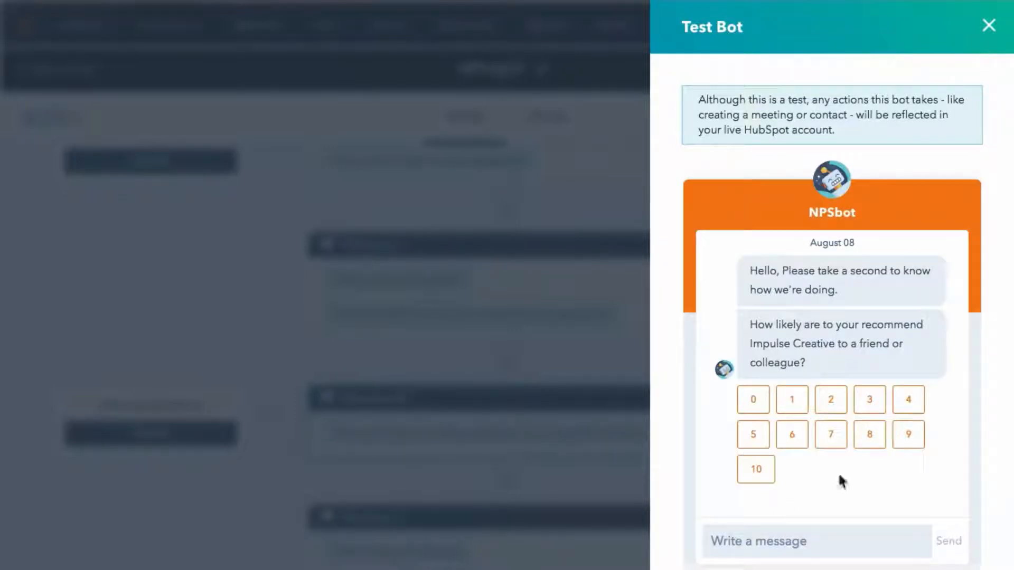
pyautogui.click(796, 436)
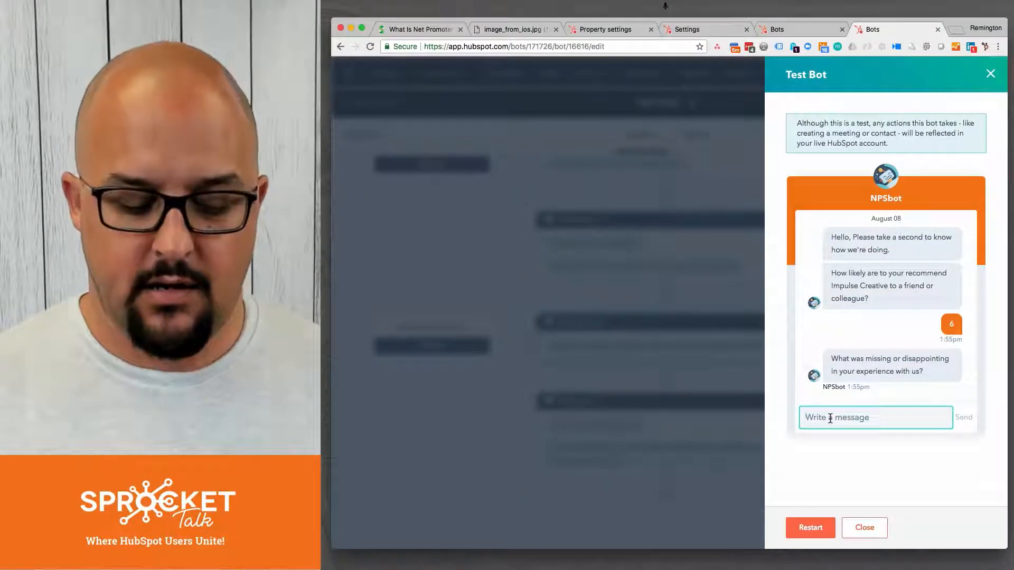
pyautogui.write('I would like ice cream')
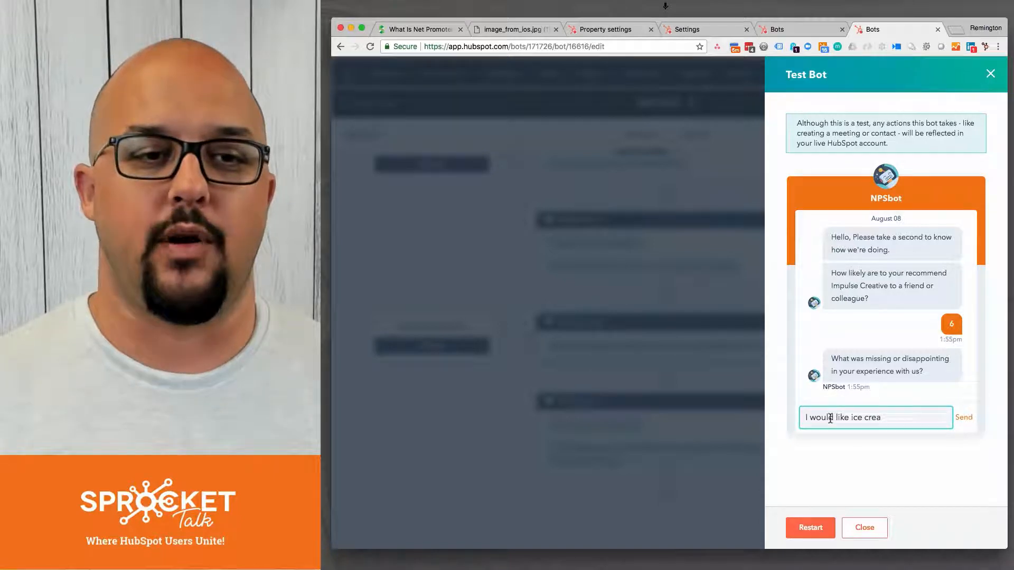
pyautogui.click(963, 417)
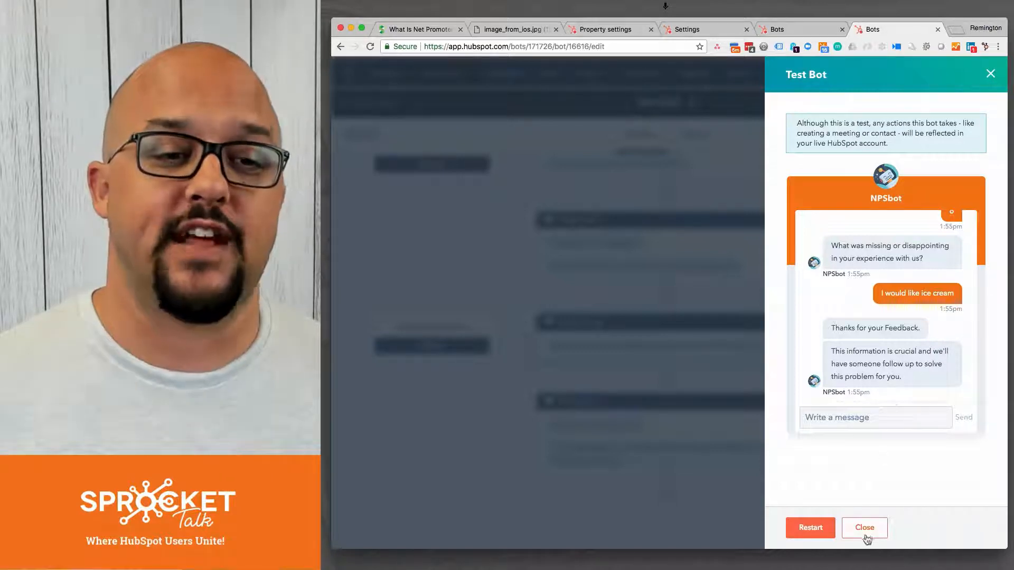
pyautogui.click(866, 535)
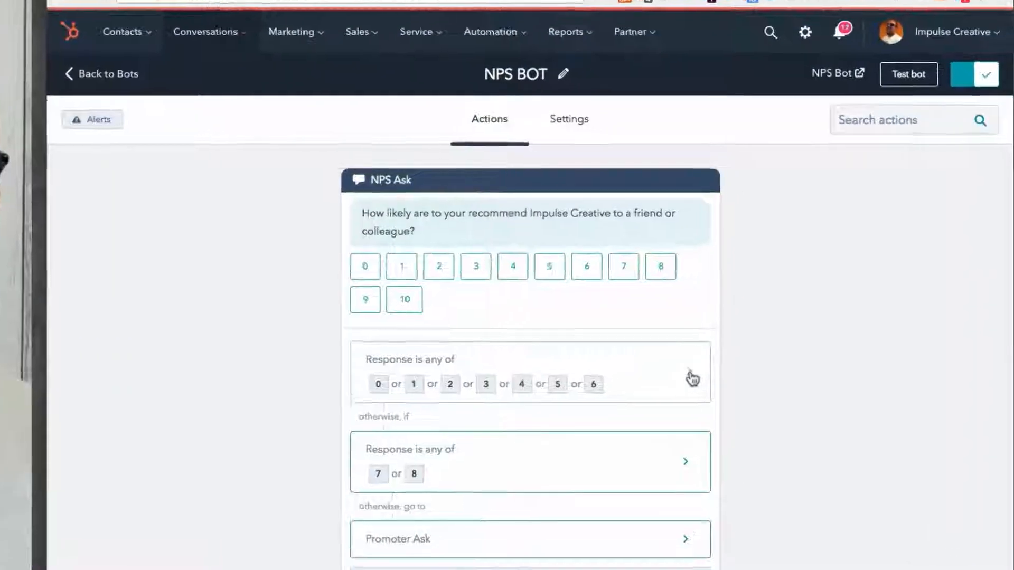
# Look at the Create new ticket and Agent handoff settings for a new action after Thank you 3, and cancel adding it
pyautogui.click(782, 315)
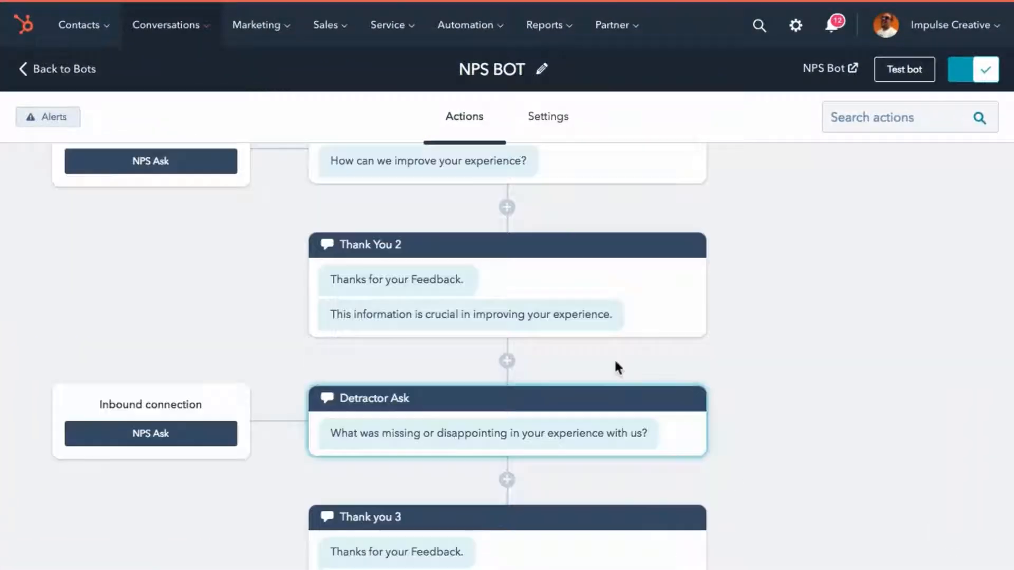
pyautogui.click(507, 480)
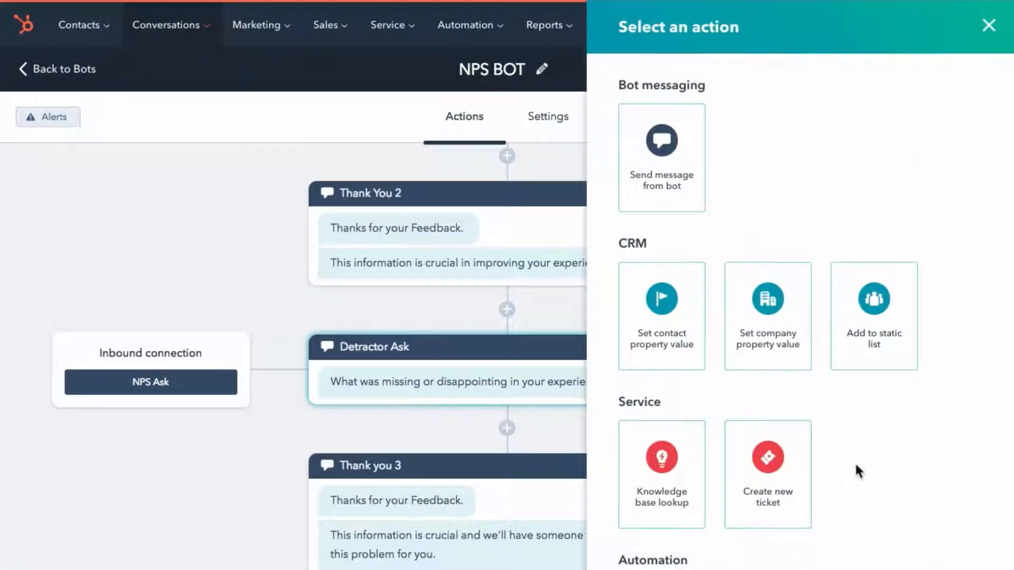
pyautogui.click(764, 462)
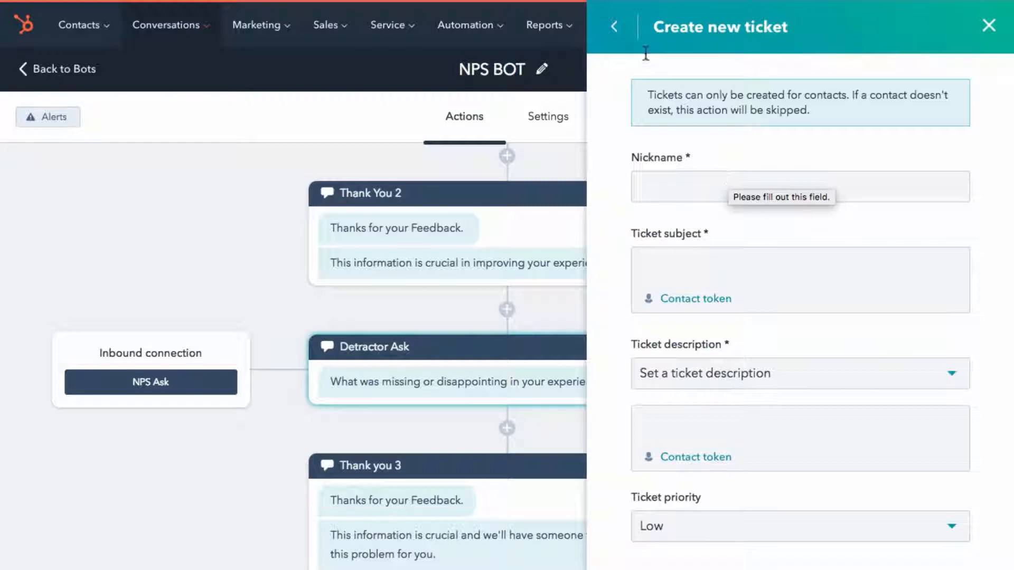
pyautogui.click(614, 27)
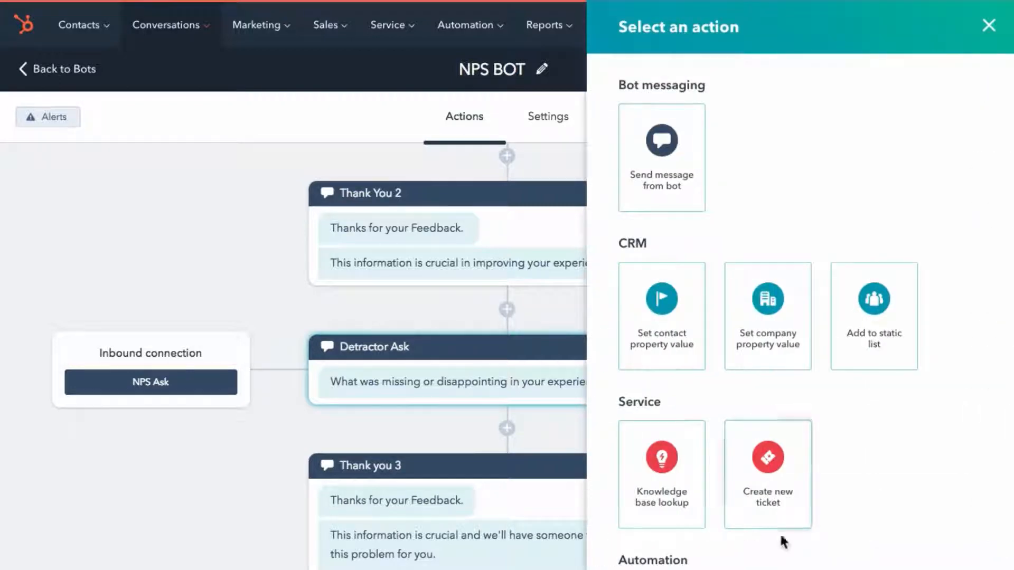
pyautogui.scroll(-3, 783, 542)
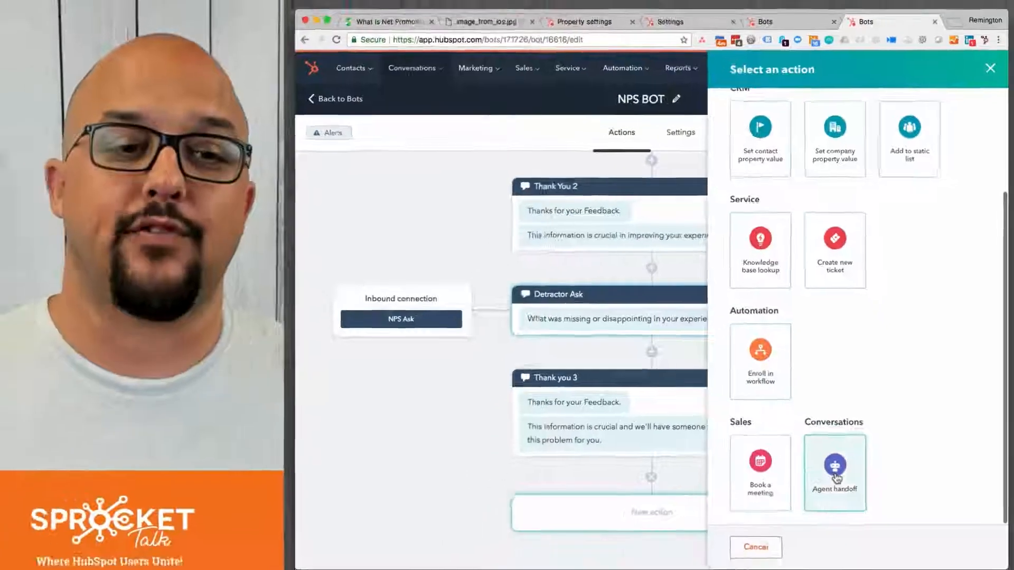
pyautogui.click(767, 560)
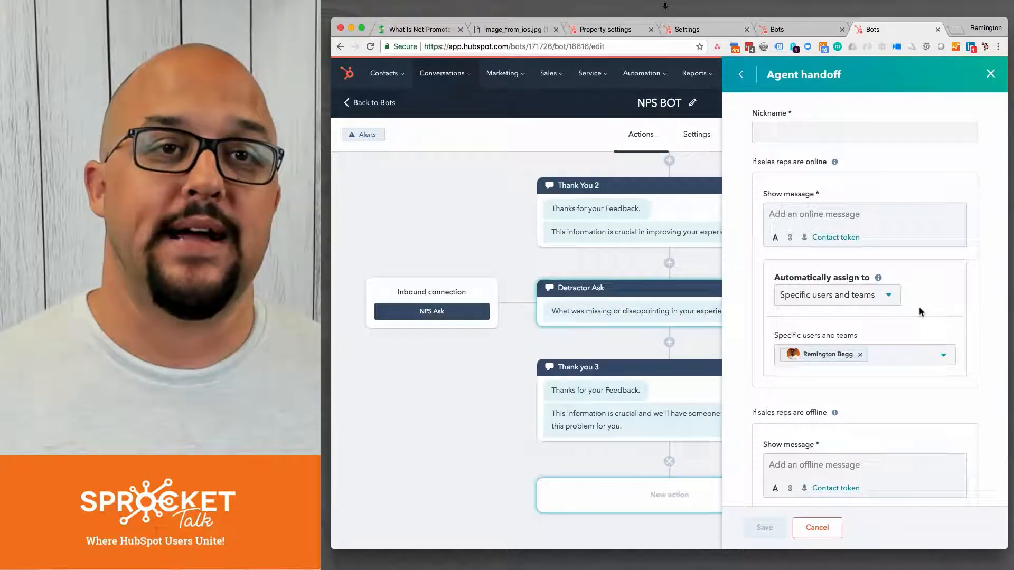
pyautogui.click(813, 528)
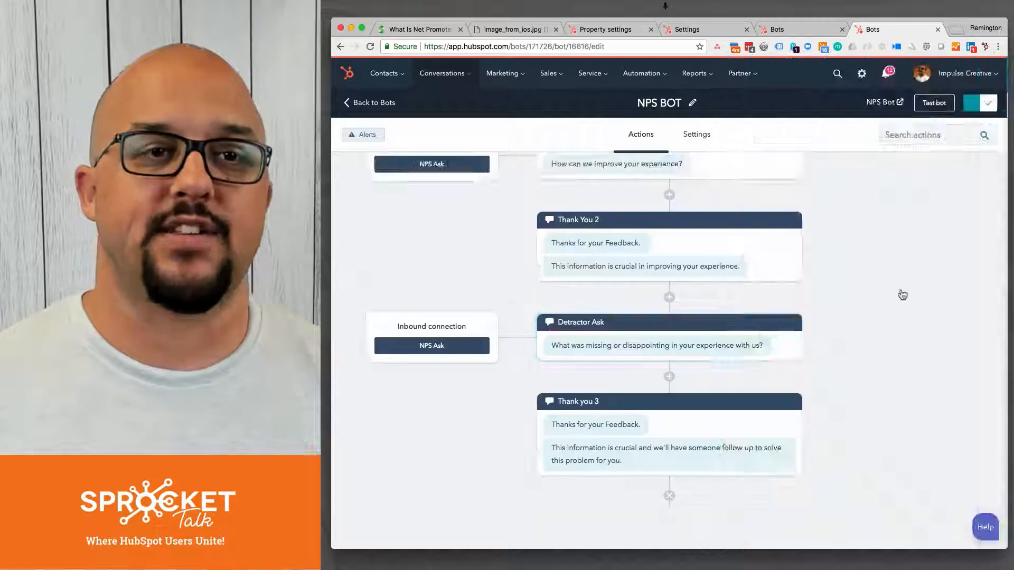